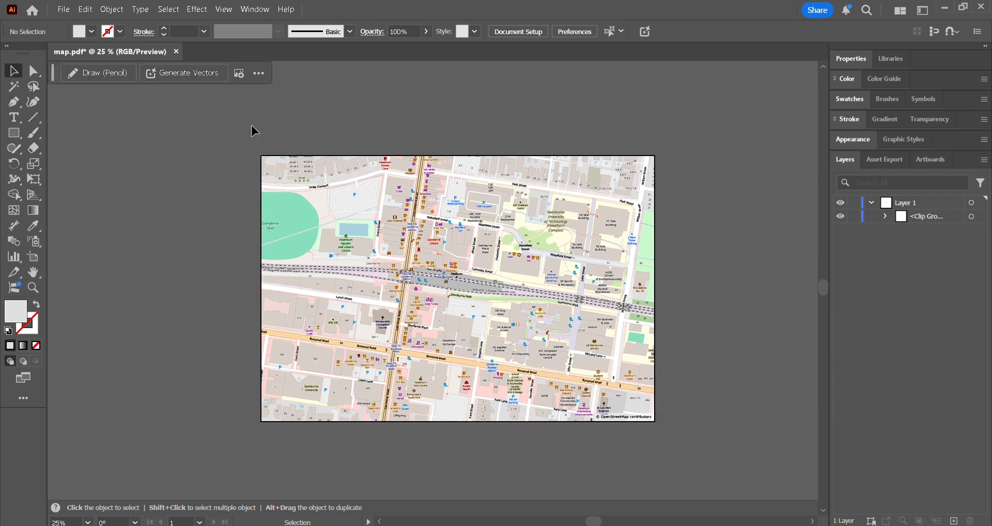
Expand the clip group in Layer 1 and hide its clipping path
{"action": "left_click", "coordinate": [887, 217]}
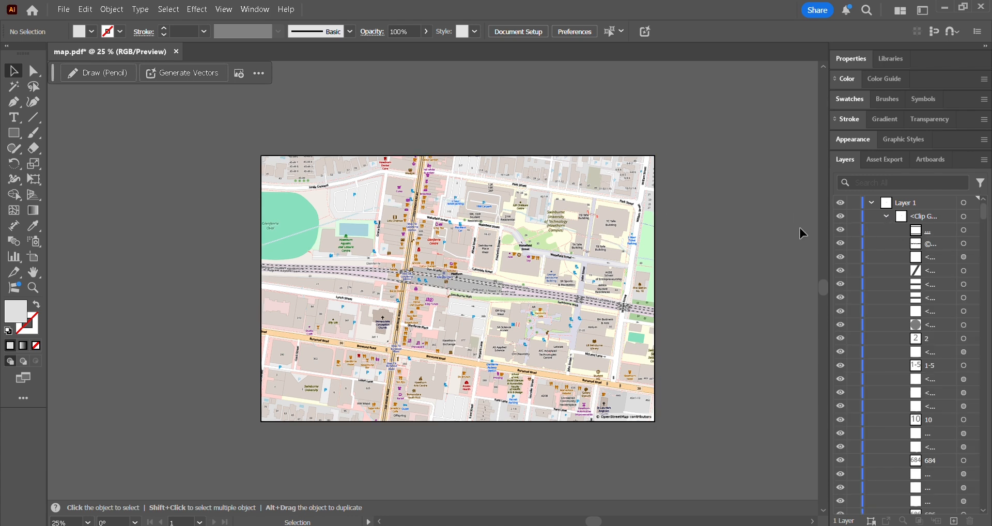
{"action": "left_click", "coordinate": [887, 217]}
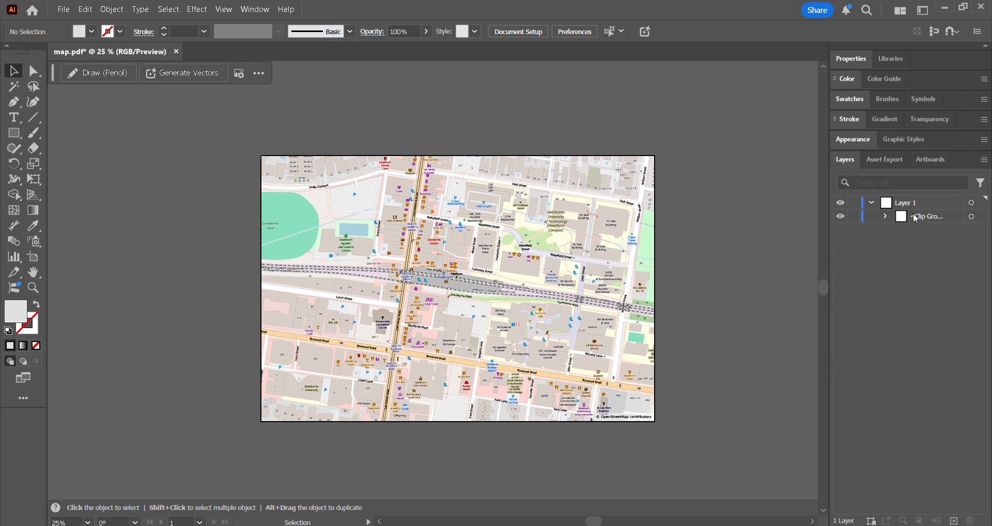
{"action": "left_click", "coordinate": [925, 217]}
{"action": "left_click", "coordinate": [887, 217]}
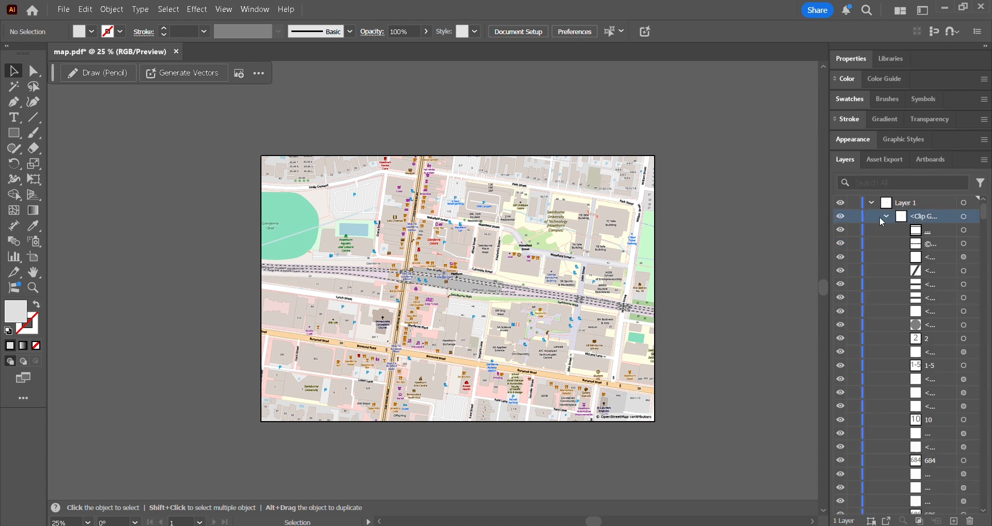
{"action": "left_click", "coordinate": [924, 233]}
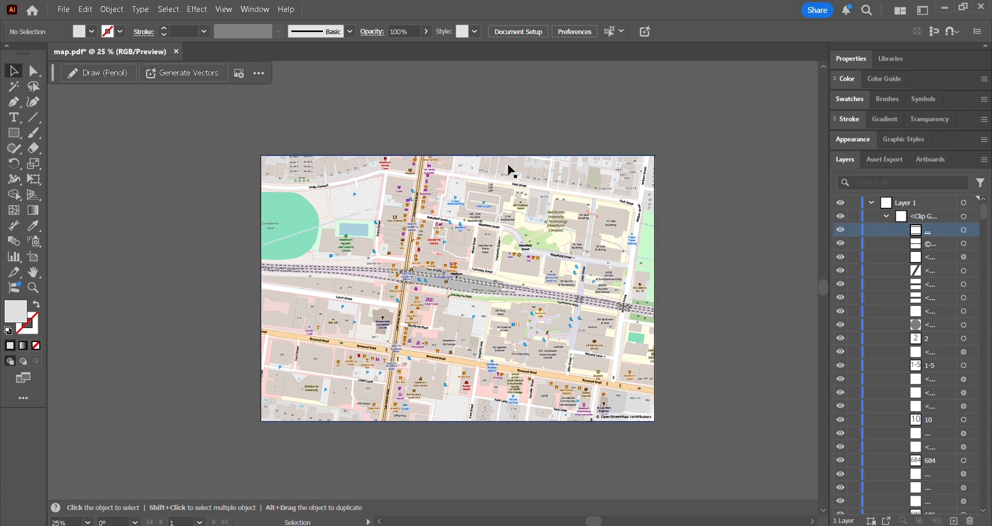
{"action": "left_click", "coordinate": [841, 232]}
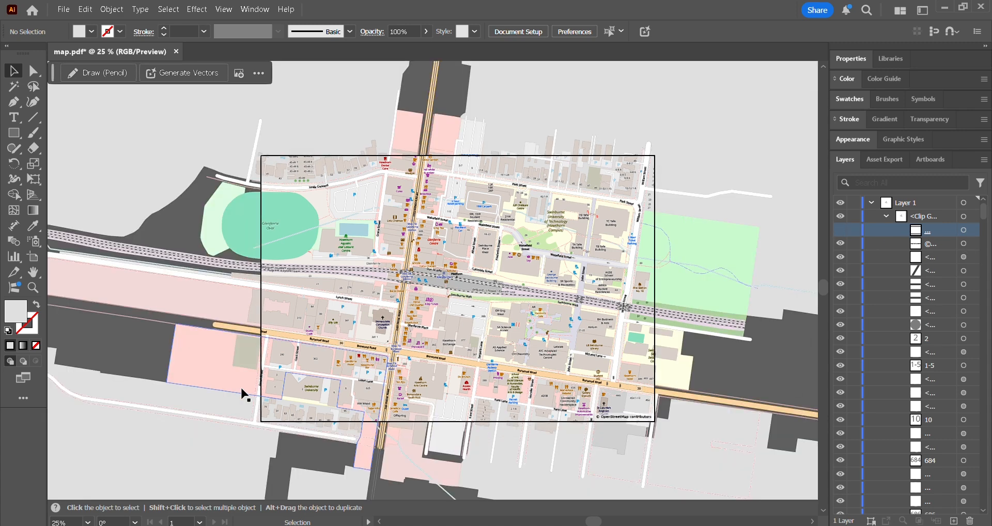
Isolate the clip group and select the orange burger icon beside building 684
{"action": "scroll", "coordinate": [331, 277], "scroll_direction": "down", "scroll_amount": 2, "text": "alt"}
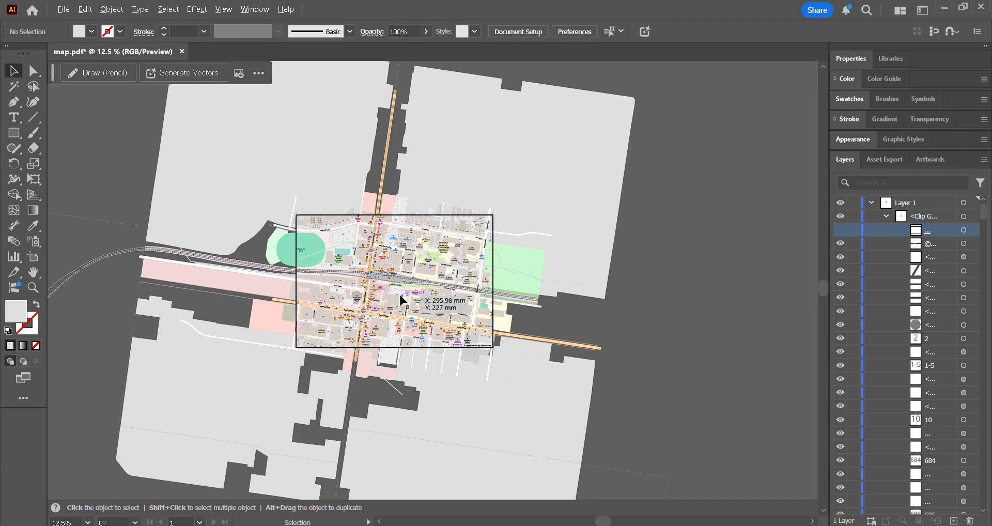
{"action": "scroll", "coordinate": [399, 293], "scroll_direction": "up", "scroll_amount": 2, "text": "alt"}
{"action": "scroll", "coordinate": [317, 220], "scroll_direction": "up", "scroll_amount": 5, "text": "alt"}
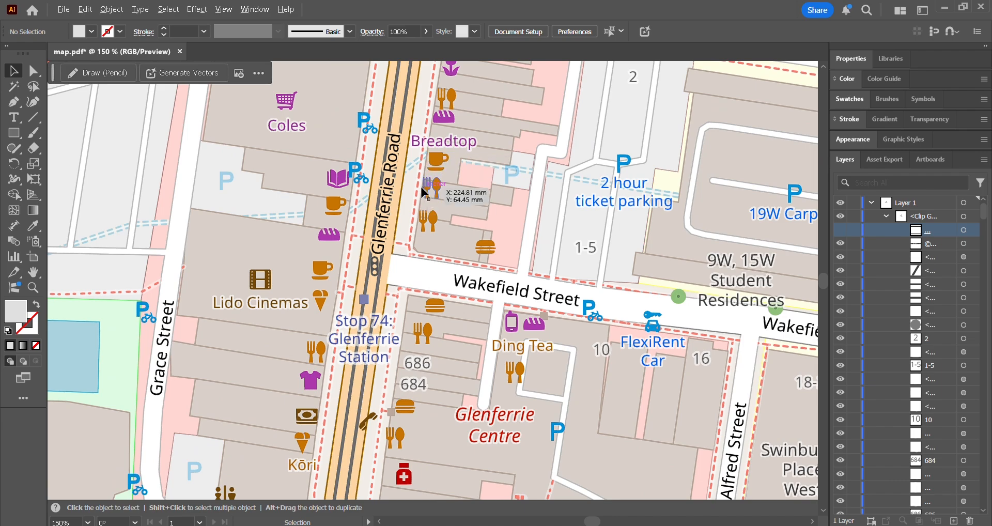
{"action": "scroll", "coordinate": [421, 185], "scroll_direction": "down", "scroll_amount": 5, "text": "alt"}
{"action": "scroll", "coordinate": [428, 262], "scroll_direction": "up", "scroll_amount": 4, "text": "alt"}
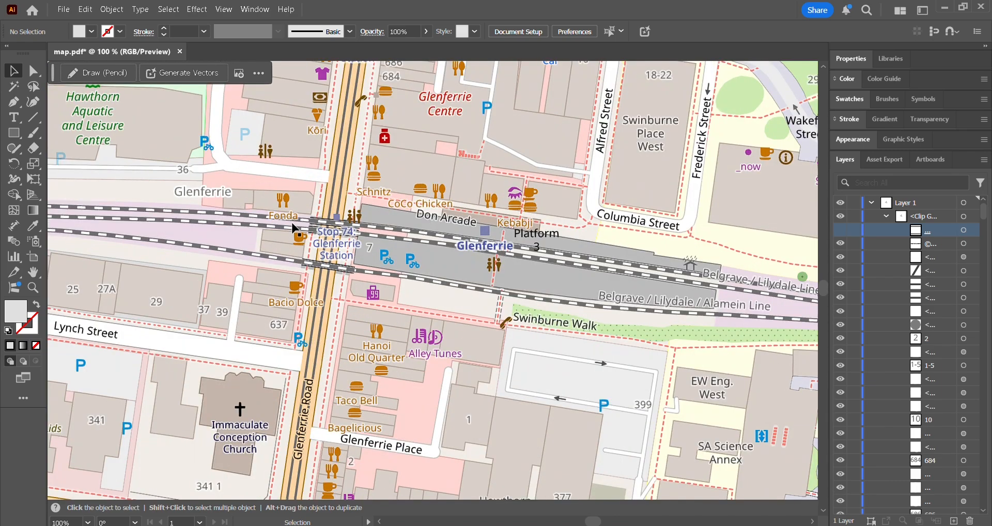
{"action": "scroll", "coordinate": [357, 238], "scroll_direction": "down", "scroll_amount": 2, "text": "alt"}
{"action": "scroll", "coordinate": [355, 167], "scroll_direction": "up", "scroll_amount": 6, "text": "alt"}
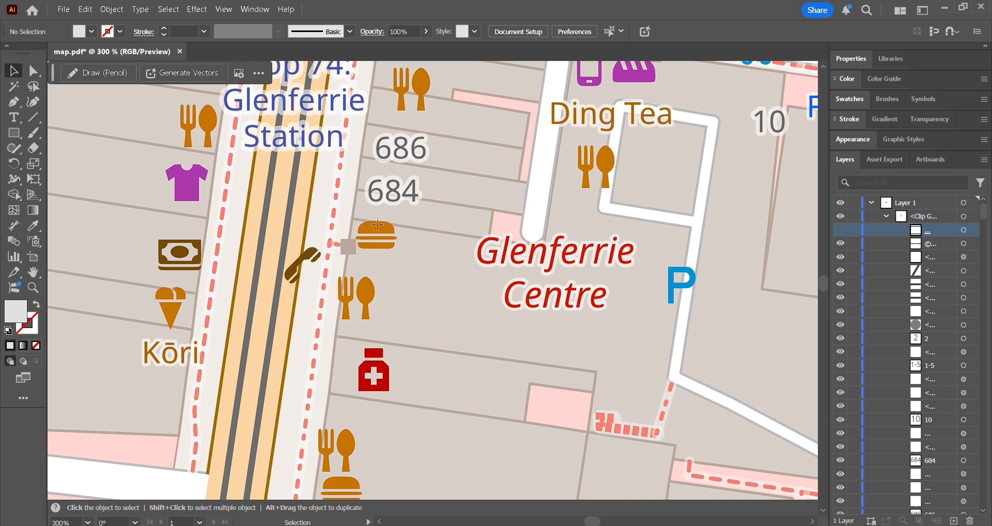
{"action": "left_click", "coordinate": [379, 229]}
{"action": "double_click", "coordinate": [378, 229]}
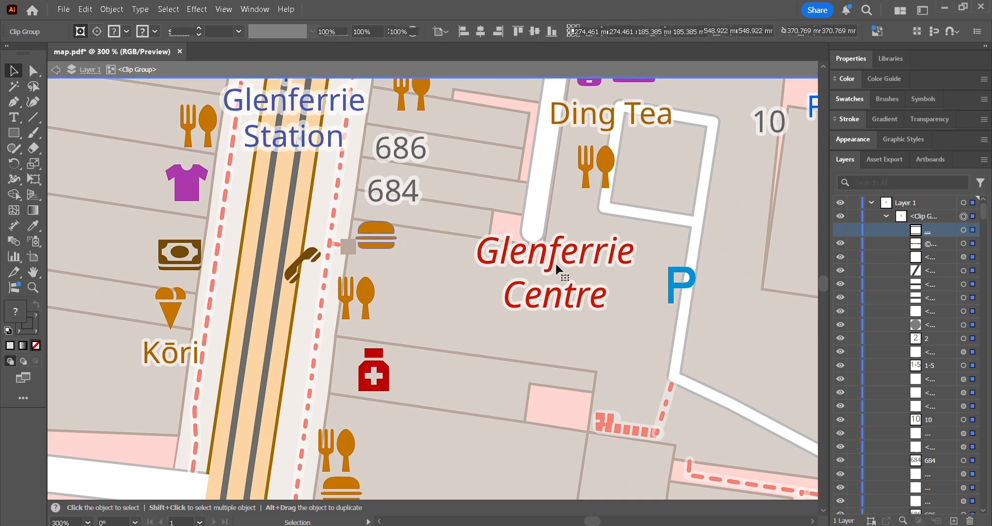
{"action": "left_click", "coordinate": [382, 227]}
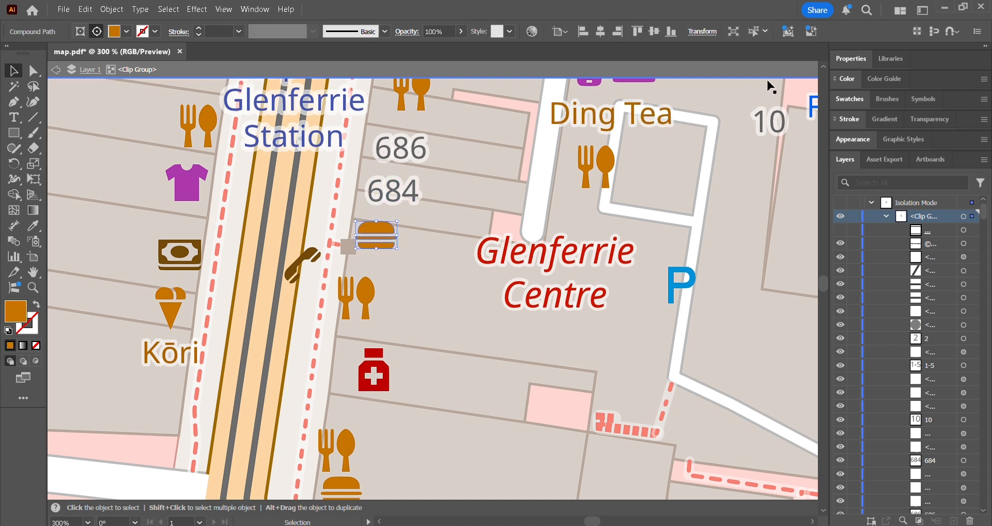
Select all objects similar to the burger icon with the All criterion and delete the matching orange food icons
{"action": "left_click", "coordinate": [767, 31]}
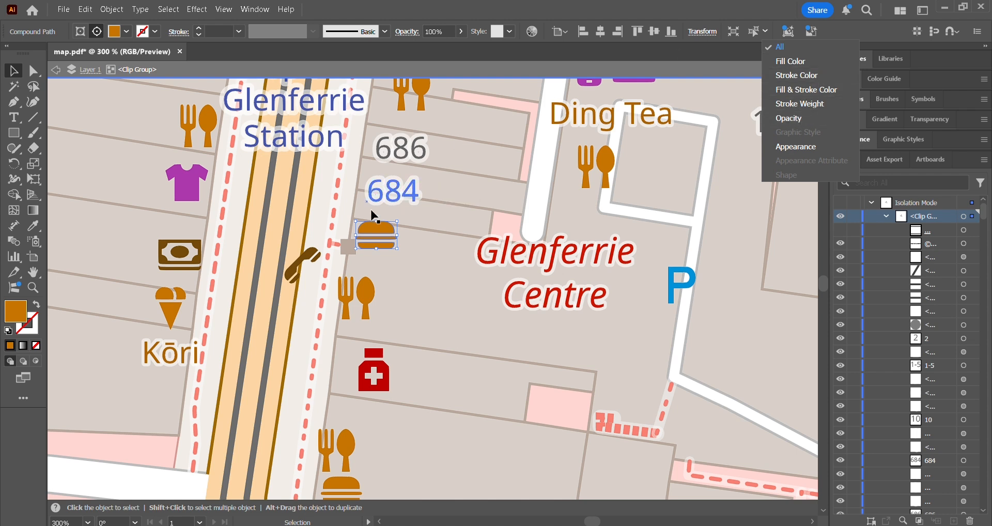
{"action": "left_click", "coordinate": [781, 50]}
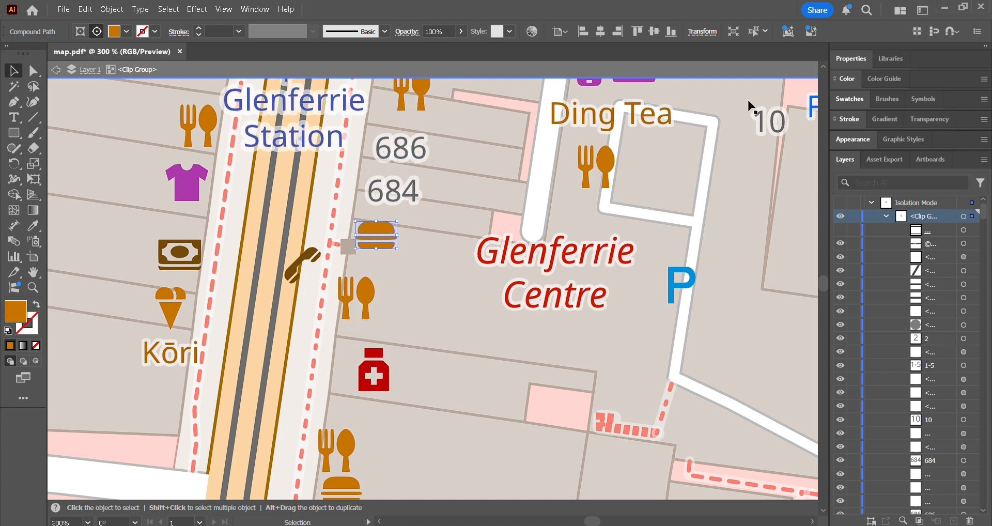
{"action": "left_click", "coordinate": [756, 32]}
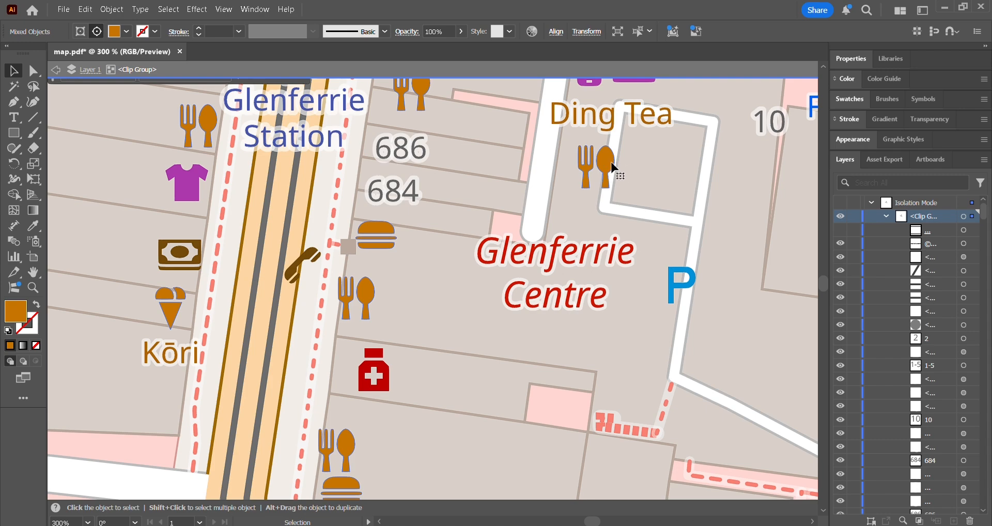
{"action": "scroll", "coordinate": [406, 92], "scroll_direction": "up", "scroll_amount": 4}
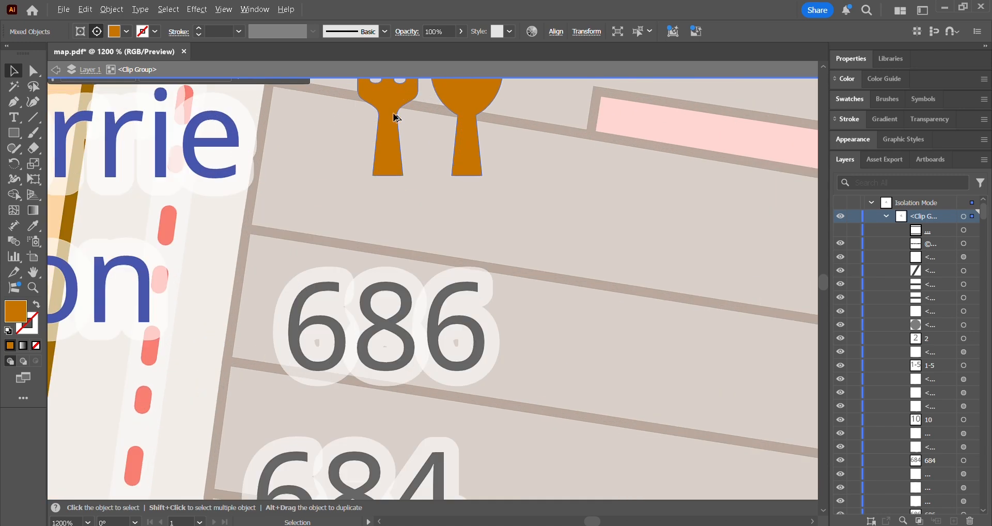
{"action": "scroll", "coordinate": [405, 174], "scroll_direction": "down", "scroll_amount": 6}
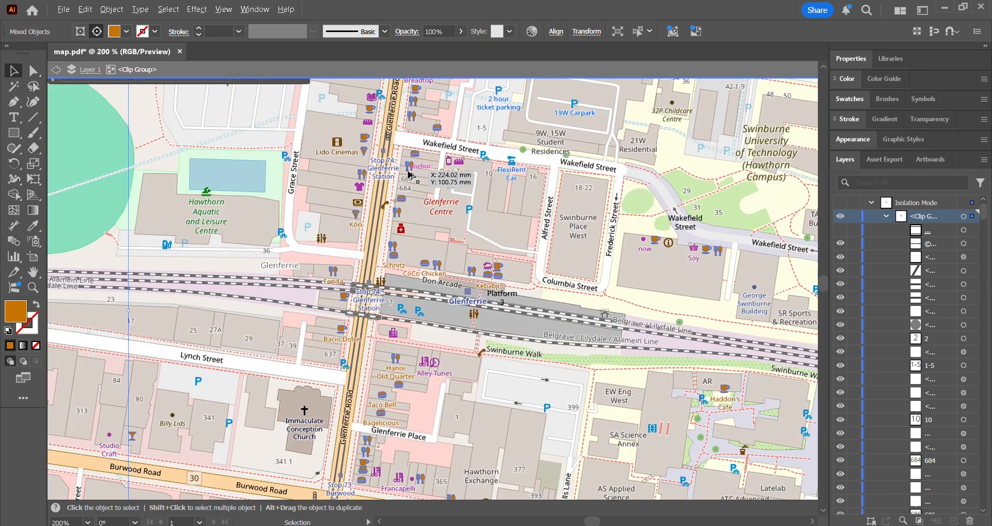
{"action": "scroll", "coordinate": [408, 174], "scroll_direction": "down", "scroll_amount": 5}
{"action": "scroll", "coordinate": [362, 376], "scroll_direction": "up", "scroll_amount": 1}
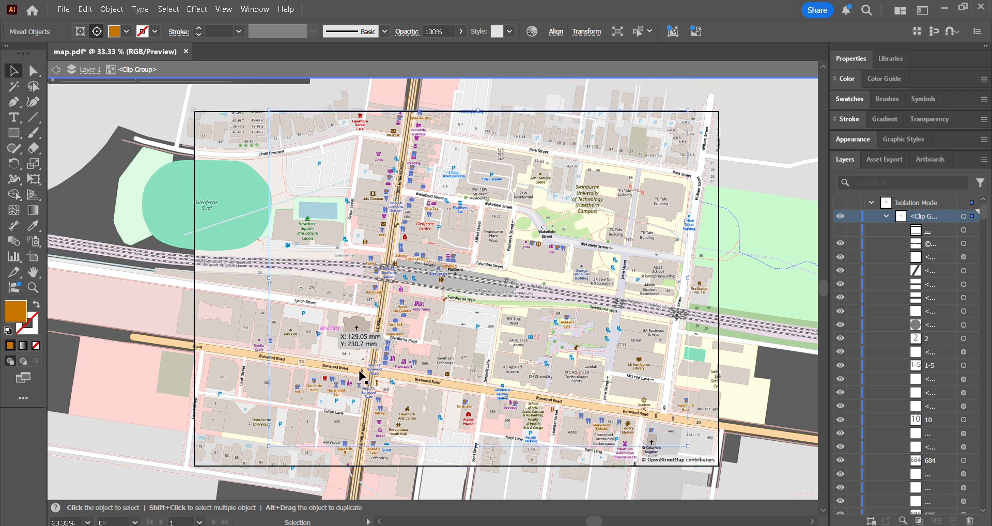
{"action": "left_click", "coordinate": [346, 150]}
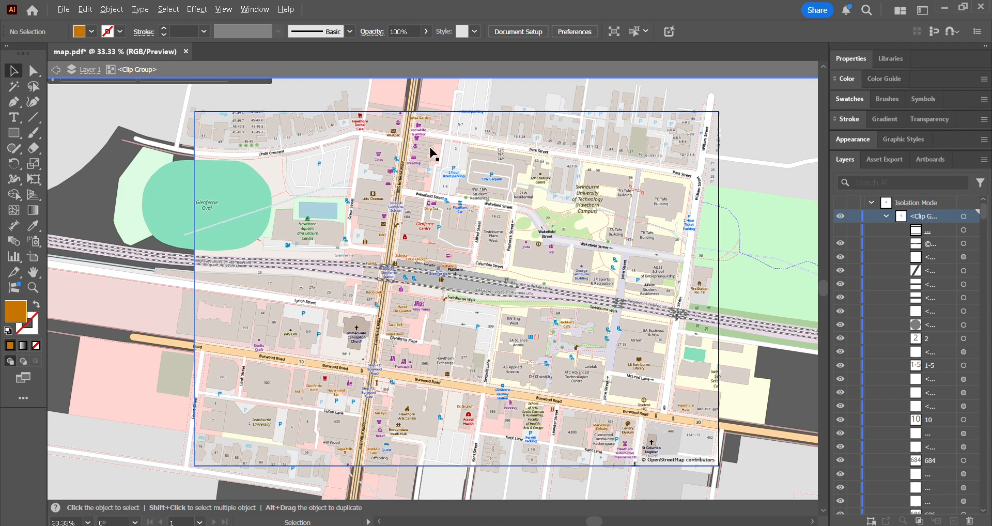
Select the purple T-shirt icon near Glenferrie Road with all similar objects and delete the purple shop icons
{"action": "scroll", "coordinate": [433, 153], "scroll_direction": "up", "scroll_amount": 4}
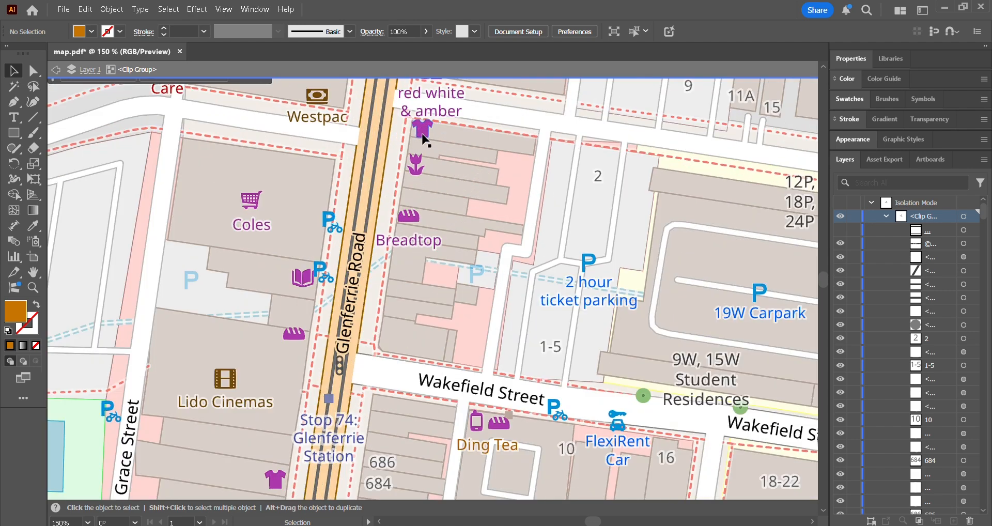
{"action": "left_click", "coordinate": [423, 132]}
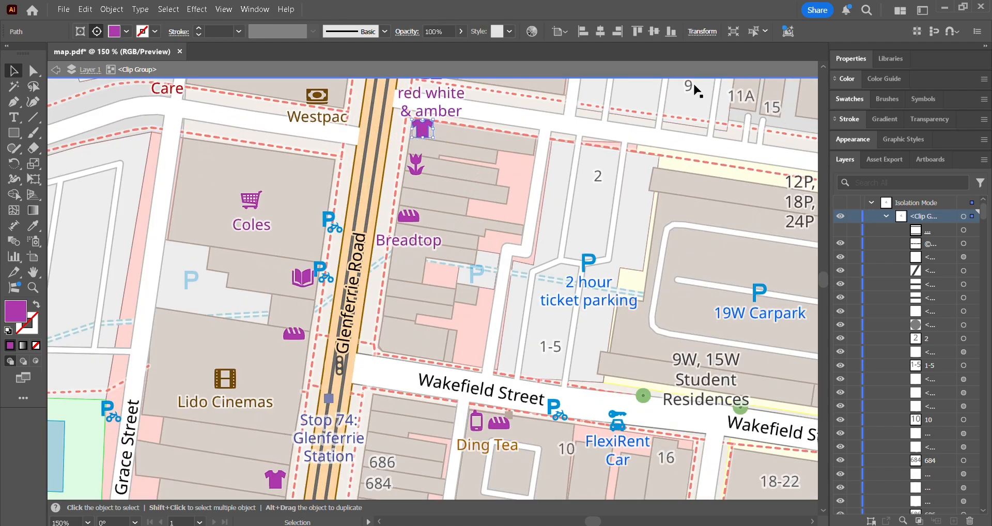
{"action": "left_click", "coordinate": [764, 33]}
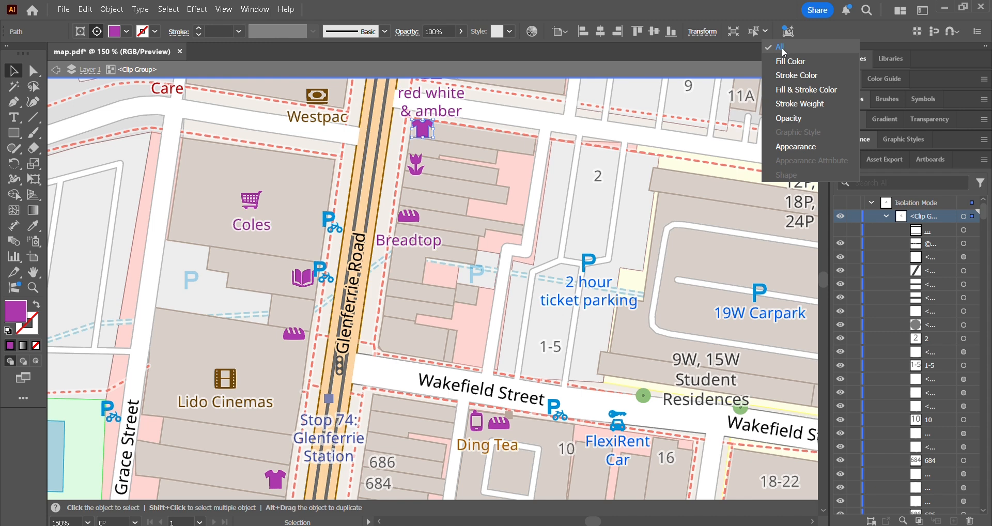
{"action": "left_click", "coordinate": [804, 47]}
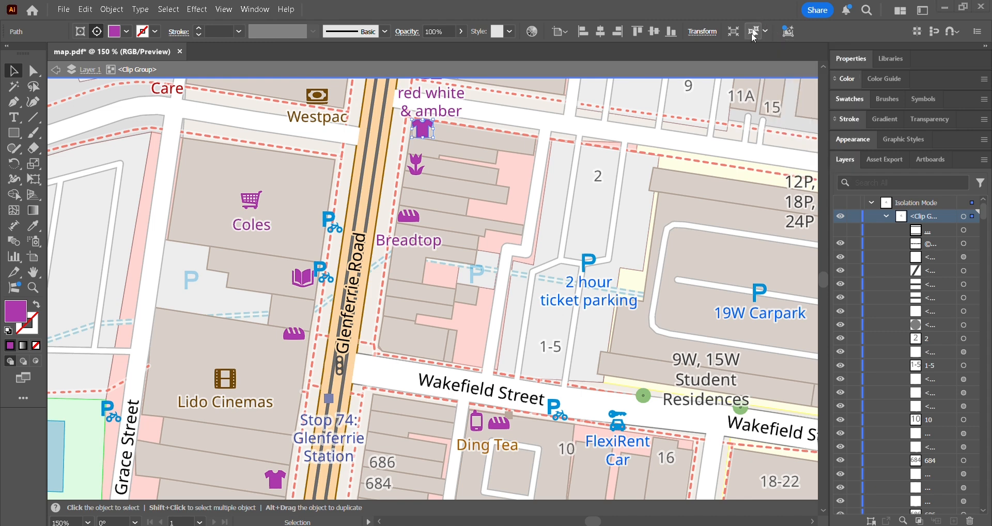
{"action": "left_click", "coordinate": [755, 34]}
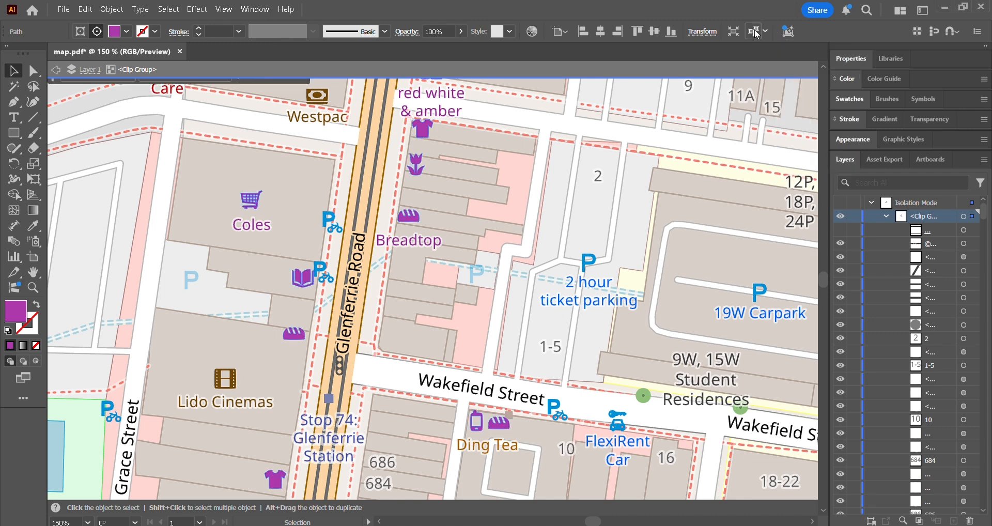
{"action": "scroll", "coordinate": [389, 194], "scroll_direction": "down", "scroll_amount": 2}
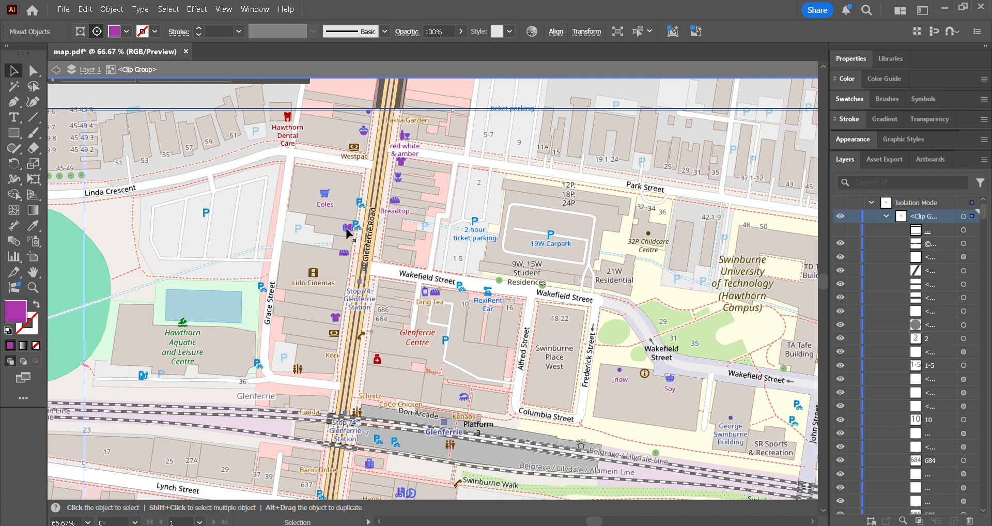
{"action": "key", "text": "ctrl+shift+a"}
Select the blue motorcycle parking icon near Coles with all similar objects and delete them
{"action": "scroll", "coordinate": [362, 207], "scroll_direction": "up", "scroll_amount": 3}
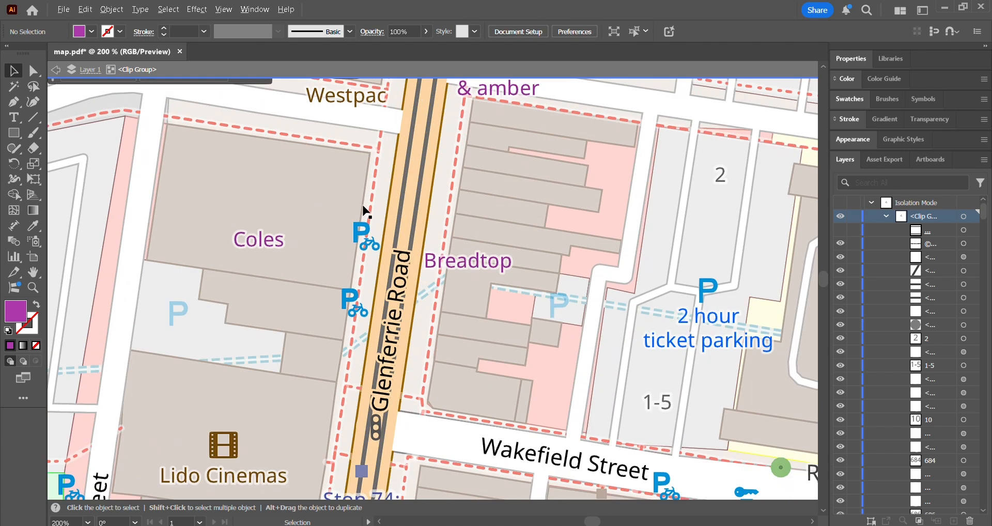
{"action": "left_click", "coordinate": [363, 226]}
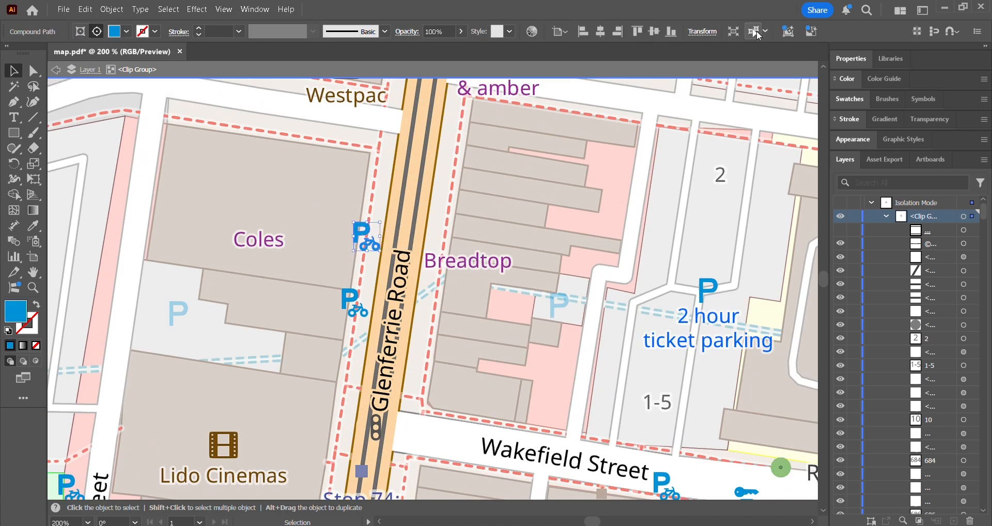
{"action": "left_click", "coordinate": [758, 35]}
{"action": "key", "text": "ctrl+shift+a"}
Select the brown film icon above Lido Cinemas with all similar objects and delete them
{"action": "scroll", "coordinate": [556, 228], "scroll_direction": "down", "scroll_amount": 2}
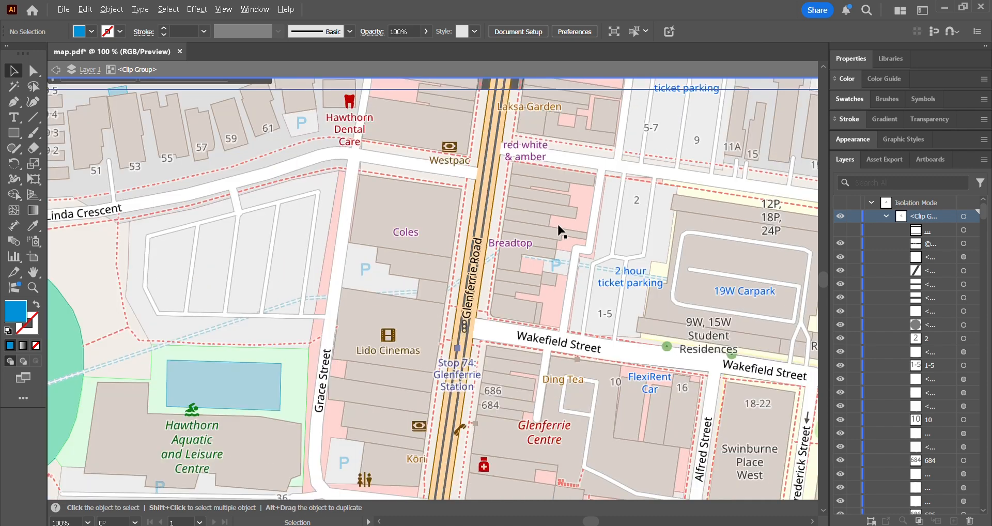
{"action": "left_click", "coordinate": [381, 342]}
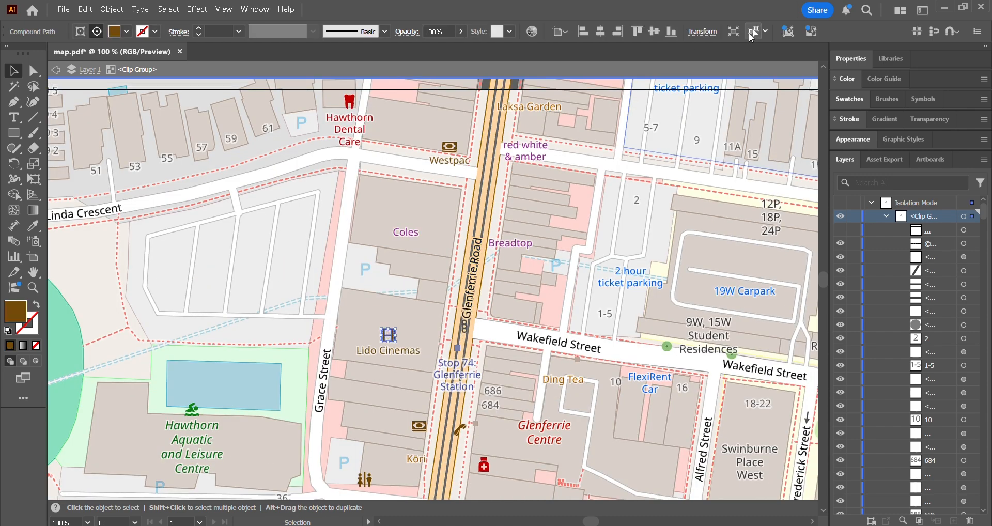
{"action": "left_click", "coordinate": [749, 32]}
{"action": "key", "text": "ctrl+shift+a"}
Select the red medicine bottle icon below Glenferrie Centre with all similar objects and delete them
{"action": "scroll", "coordinate": [551, 133], "scroll_direction": "down", "scroll_amount": 4}
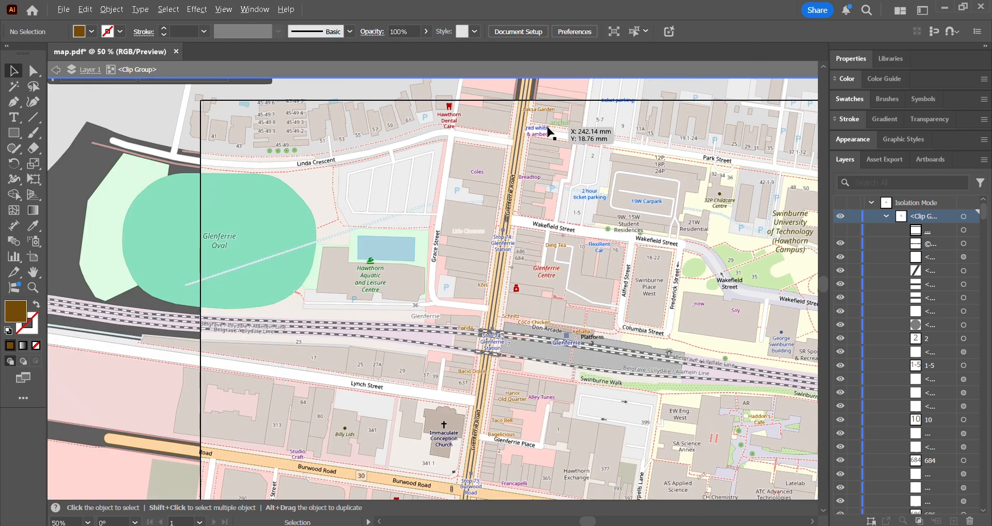
{"action": "scroll", "coordinate": [475, 141], "scroll_direction": "up", "scroll_amount": 4}
{"action": "left_click", "coordinate": [472, 181]}
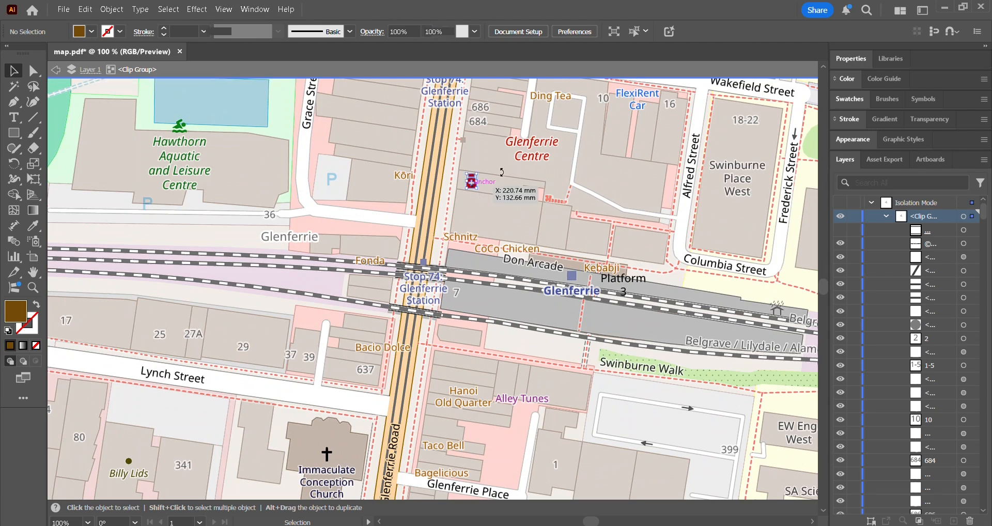
{"action": "left_click", "coordinate": [757, 37]}
{"action": "key", "text": "Delete"}
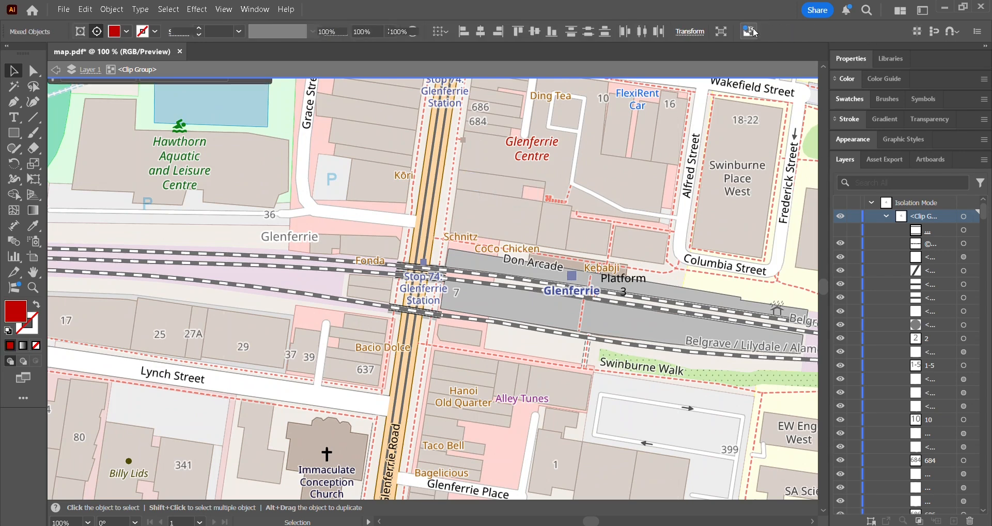
Delete the Don Arcade, CoCo Chicken and Schnitz text labels beside the railway line
{"action": "left_click", "coordinate": [540, 265]}
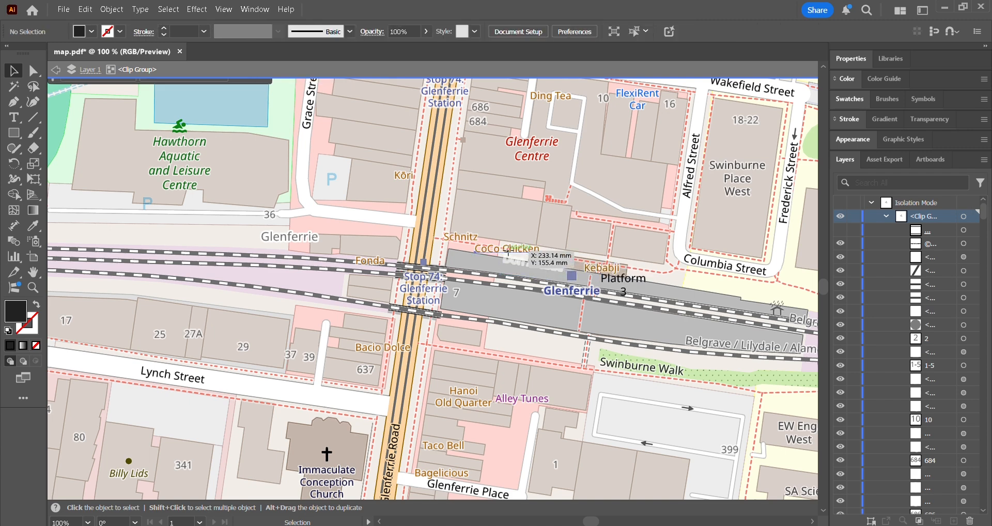
{"action": "left_click", "coordinate": [486, 249]}
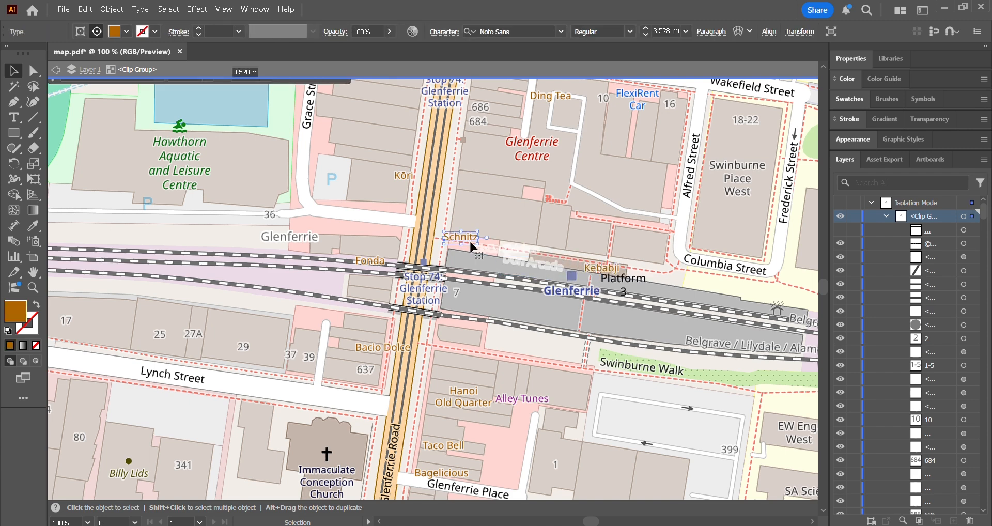
{"action": "left_click", "coordinate": [469, 237]}
{"action": "key", "text": "Delete"}
Try to delete the text of the red Glenferrie Centre label
{"action": "left_click", "coordinate": [533, 158]}
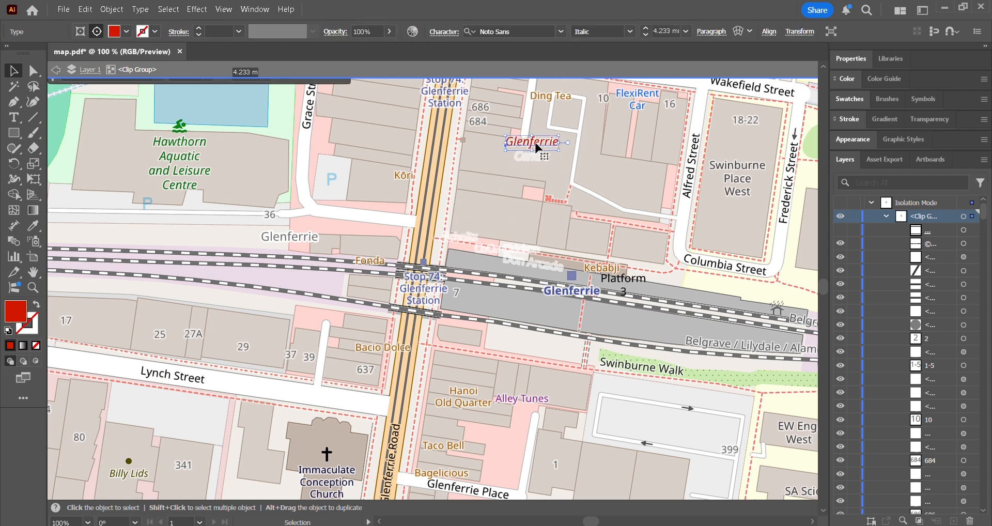
{"action": "scroll", "coordinate": [470, 222], "scroll_direction": "down", "scroll_amount": 1}
{"action": "scroll", "coordinate": [473, 225], "scroll_direction": "down", "scroll_amount": 1}
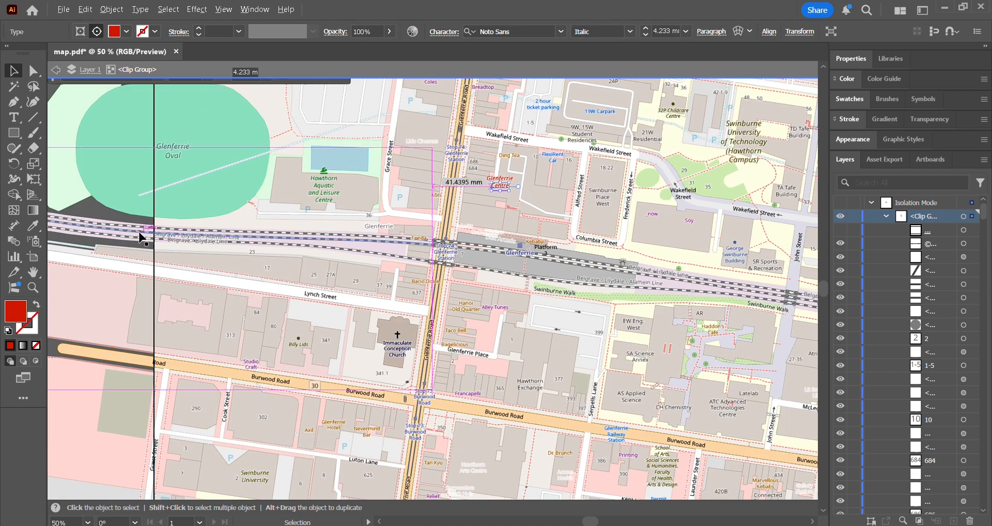
Clear the selection and leave the clip group's isolation mode
{"action": "scroll", "coordinate": [133, 229], "scroll_direction": "down", "scroll_amount": 1}
{"action": "key", "text": "ctrl+shift+a"}
{"action": "scroll", "coordinate": [658, 347], "scroll_direction": "down", "scroll_amount": 1}
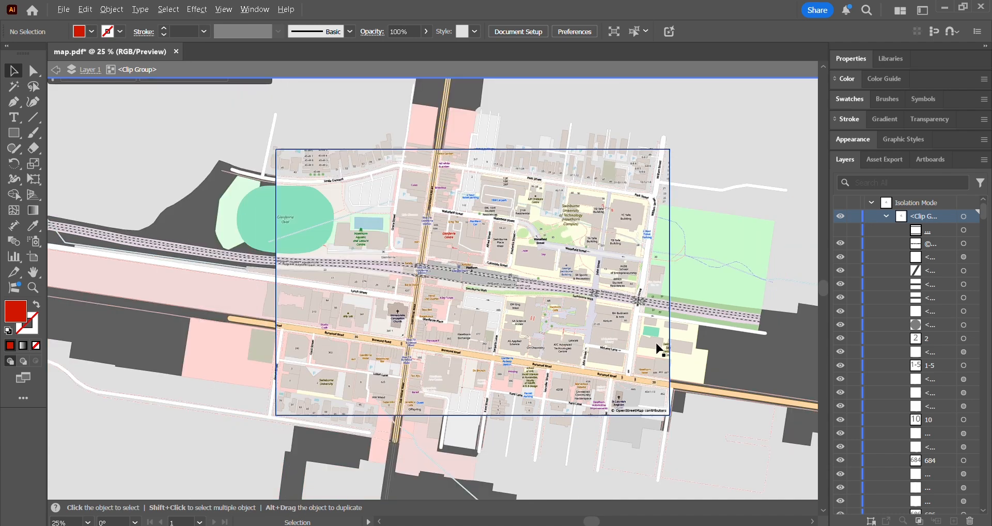
{"action": "scroll", "coordinate": [516, 361], "scroll_direction": "up", "scroll_amount": 3}
{"action": "scroll", "coordinate": [516, 365], "scroll_direction": "down", "scroll_amount": 1}
{"action": "scroll", "coordinate": [500, 281], "scroll_direction": "down", "scroll_amount": 1}
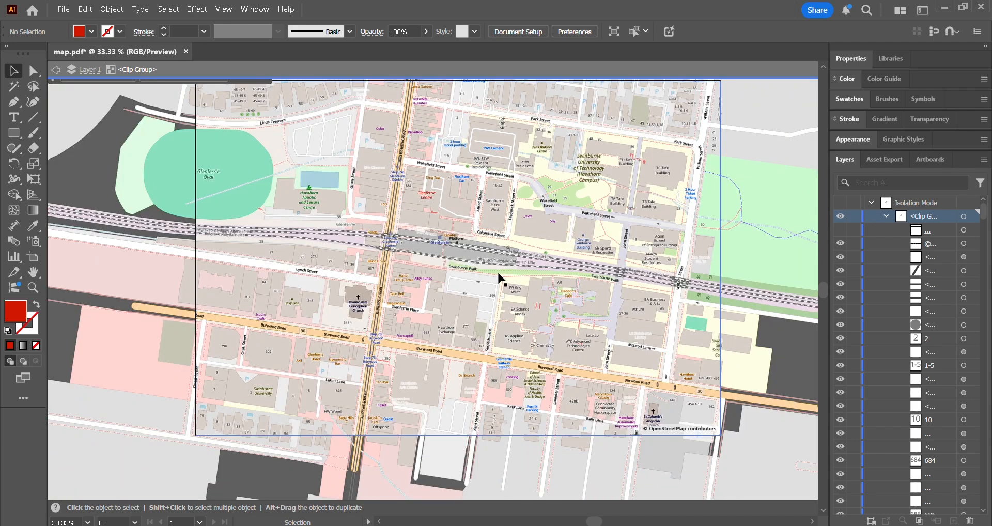
{"action": "scroll", "coordinate": [417, 259], "scroll_direction": "up", "scroll_amount": 2}
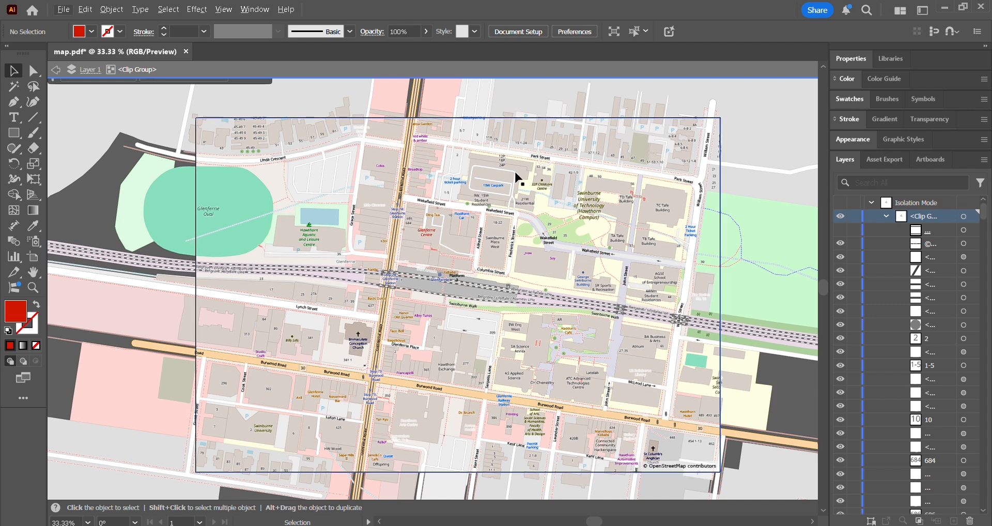
{"action": "scroll", "coordinate": [402, 312], "scroll_direction": "down", "scroll_amount": 1}
{"action": "scroll", "coordinate": [393, 261], "scroll_direction": "down", "scroll_amount": 4}
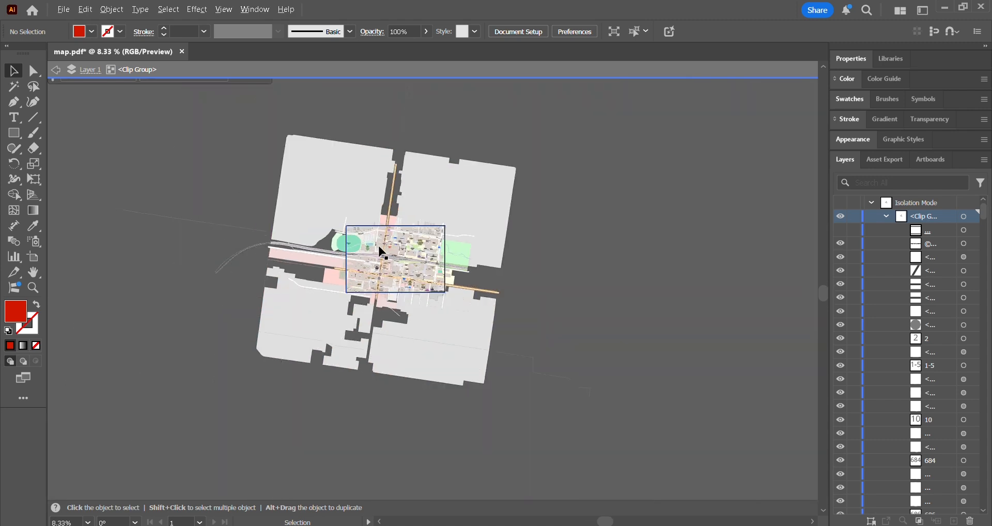
{"action": "double_click", "coordinate": [111, 239]}
{"action": "scroll", "coordinate": [647, 234], "scroll_direction": "left", "scroll_amount": 3}
{"action": "scroll", "coordinate": [678, 236], "scroll_direction": "up", "scroll_amount": 1}
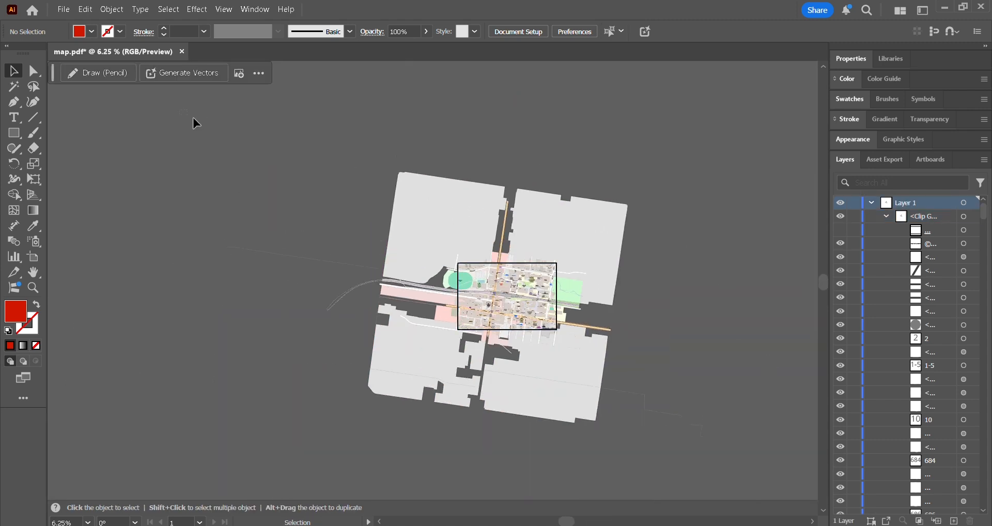
Select the entire map clip group, convert its colors to grayscale, and deselect it
{"action": "left_click_drag", "start_coordinate": [193, 117], "coordinate": [946, 518]}
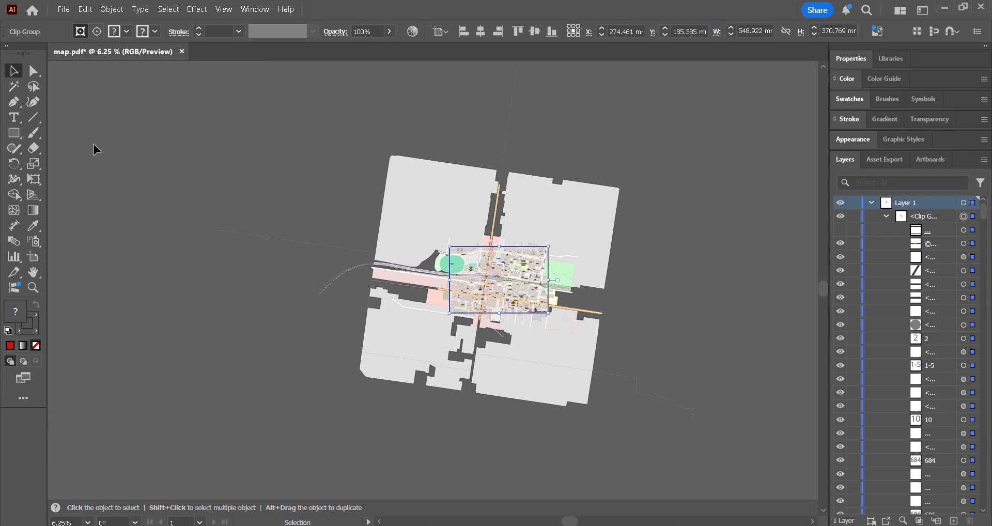
{"action": "scroll", "coordinate": [515, 284], "scroll_direction": "up", "scroll_amount": 3}
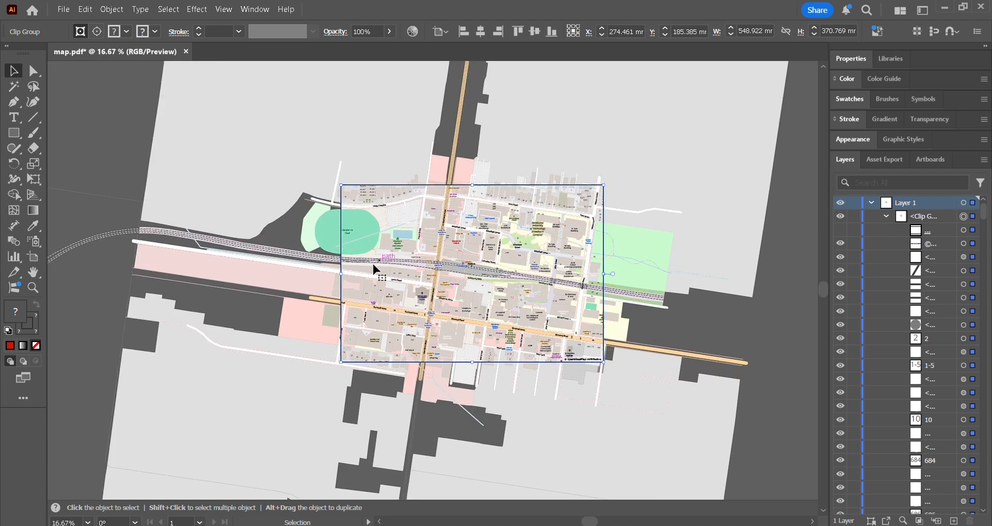
{"action": "left_click", "coordinate": [62, 10]}
{"action": "mouse_move", "coordinate": [84, 11]}
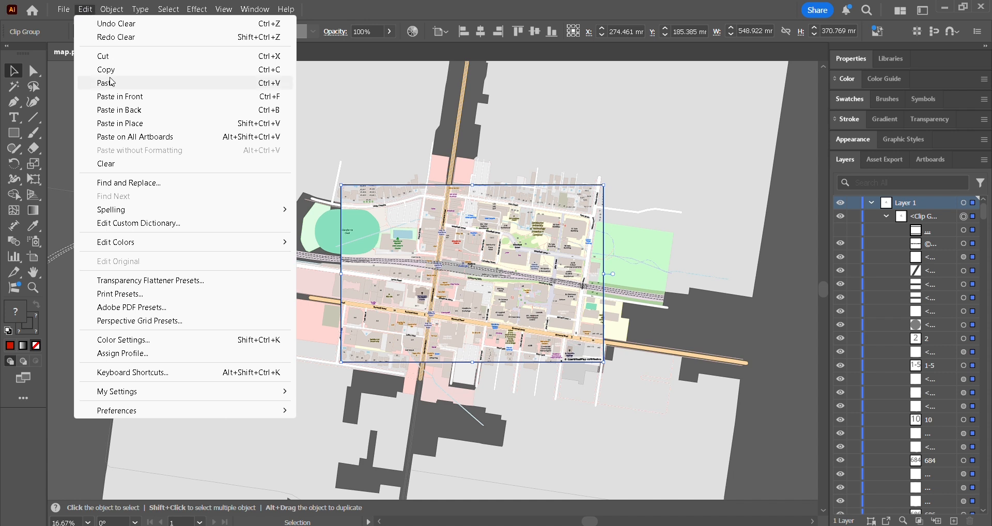
{"action": "mouse_move", "coordinate": [155, 251]}
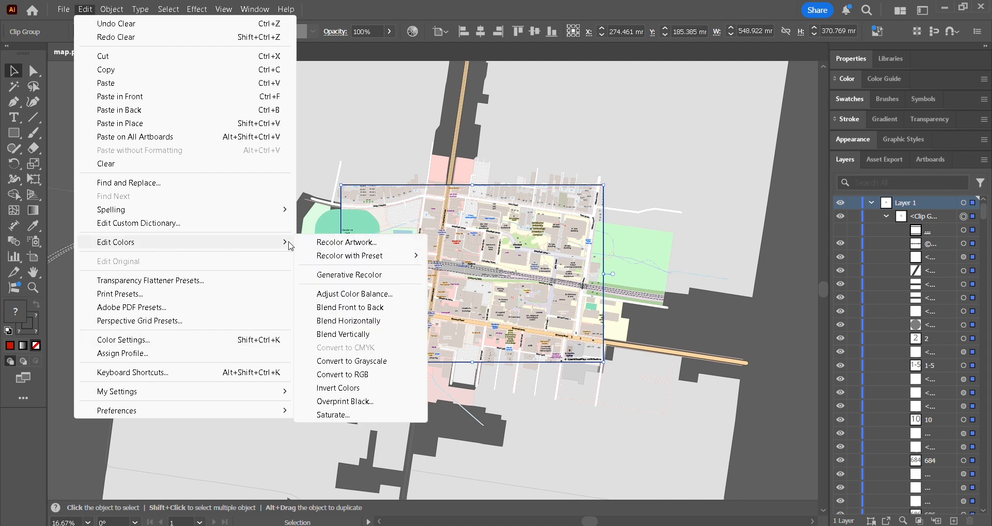
{"action": "left_click", "coordinate": [368, 374]}
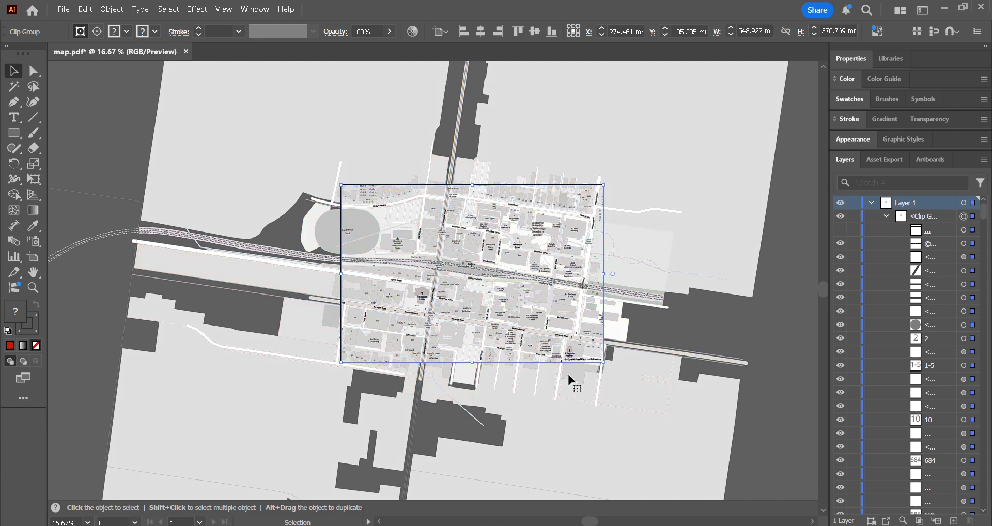
{"action": "scroll", "coordinate": [373, 245], "scroll_direction": "down", "scroll_amount": 1}
{"action": "left_click", "coordinate": [709, 281]}
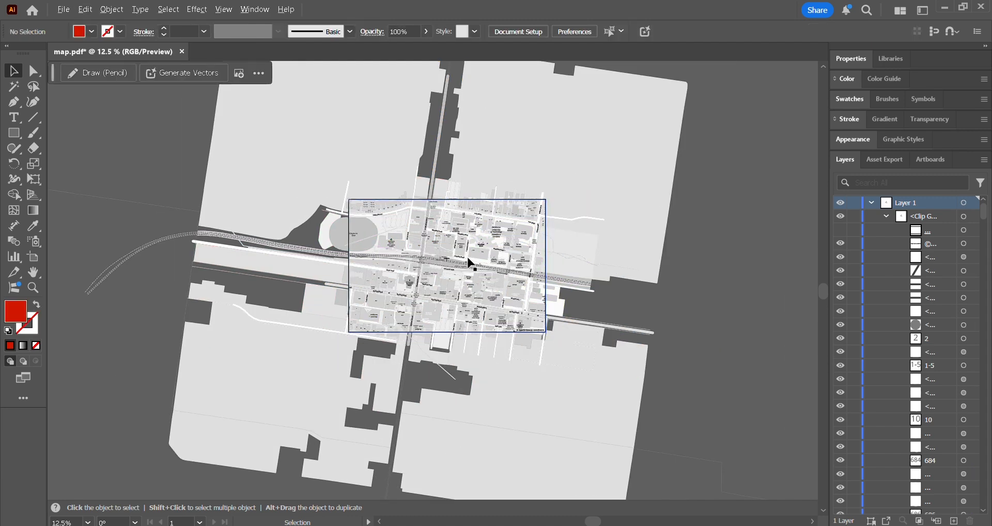
Isolate the clip group and select the long building footprint north of Coles, just west of Glenferrie Road
{"action": "scroll", "coordinate": [446, 253], "scroll_direction": "up", "scroll_amount": 2}
{"action": "scroll", "coordinate": [447, 259], "scroll_direction": "up", "scroll_amount": 2}
{"action": "scroll", "coordinate": [326, 244], "scroll_direction": "down", "scroll_amount": 2}
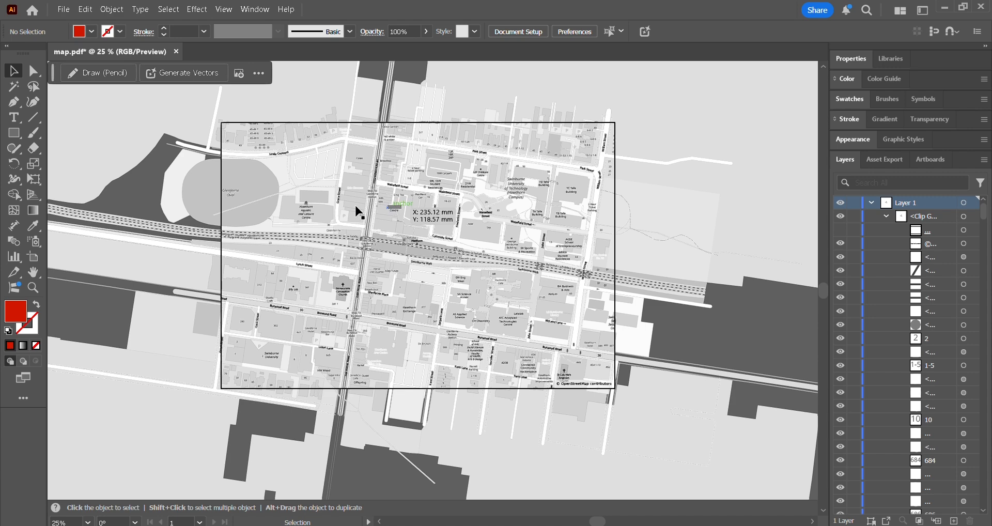
{"action": "scroll", "coordinate": [355, 188], "scroll_direction": "up", "scroll_amount": 3}
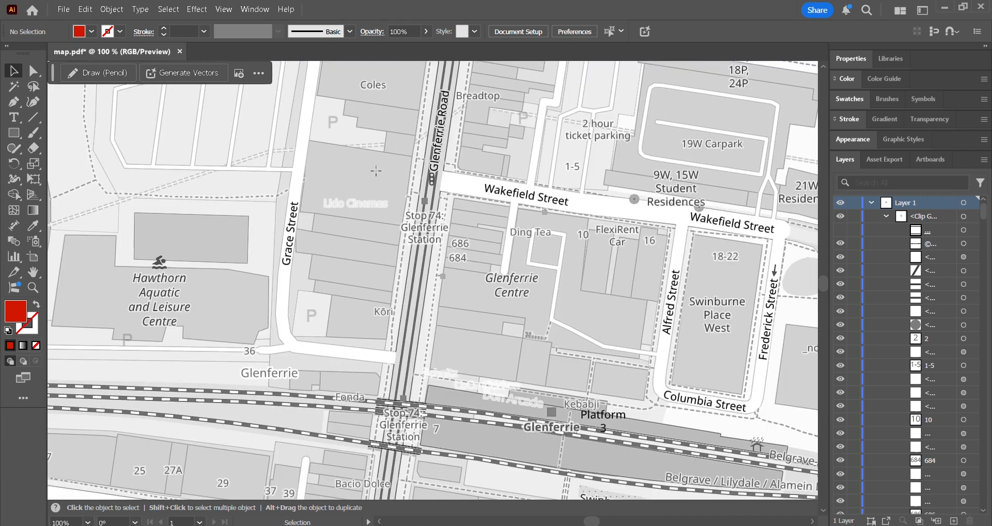
{"action": "double_click", "coordinate": [399, 220]}
{"action": "scroll", "coordinate": [399, 207], "scroll_direction": "up", "scroll_amount": 5}
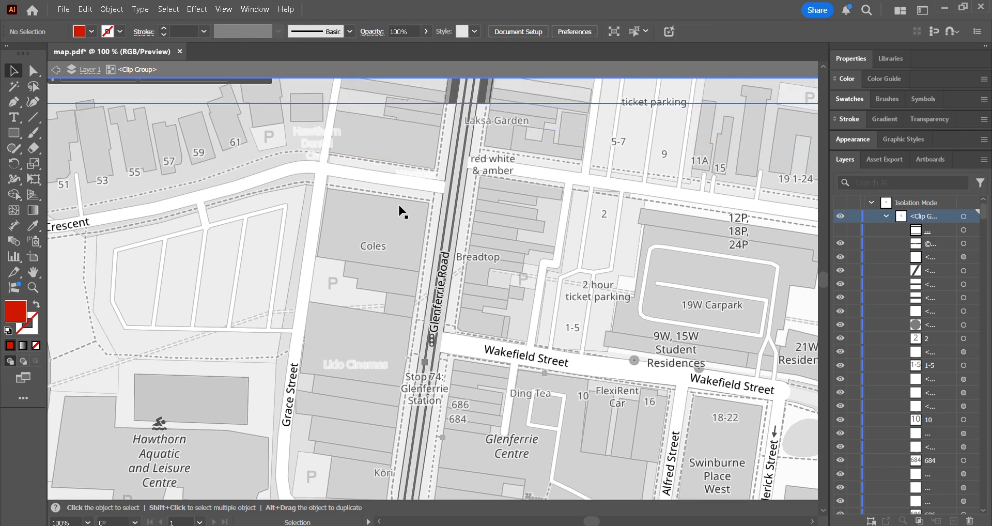
{"action": "scroll", "coordinate": [393, 217], "scroll_direction": "up", "scroll_amount": 3}
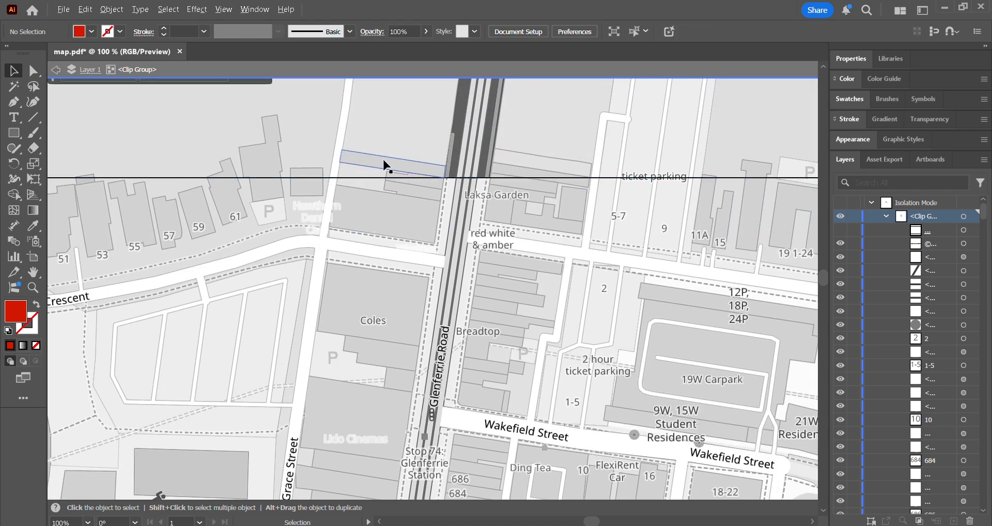
{"action": "scroll", "coordinate": [386, 166], "scroll_direction": "up", "scroll_amount": 2}
{"action": "left_click", "coordinate": [388, 169]}
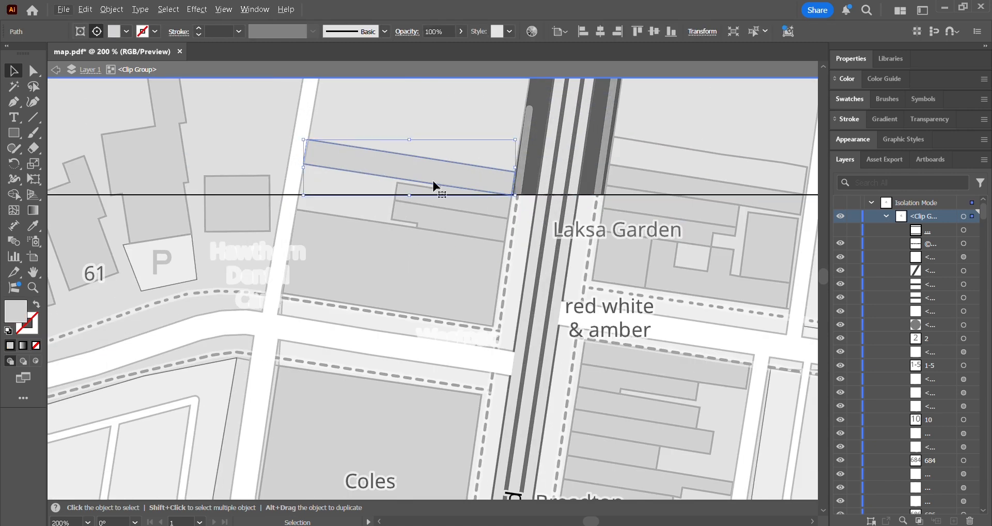
Extend the selection to all building footprints similar to the selected one
{"action": "scroll", "coordinate": [420, 175], "scroll_direction": "down", "scroll_amount": 1}
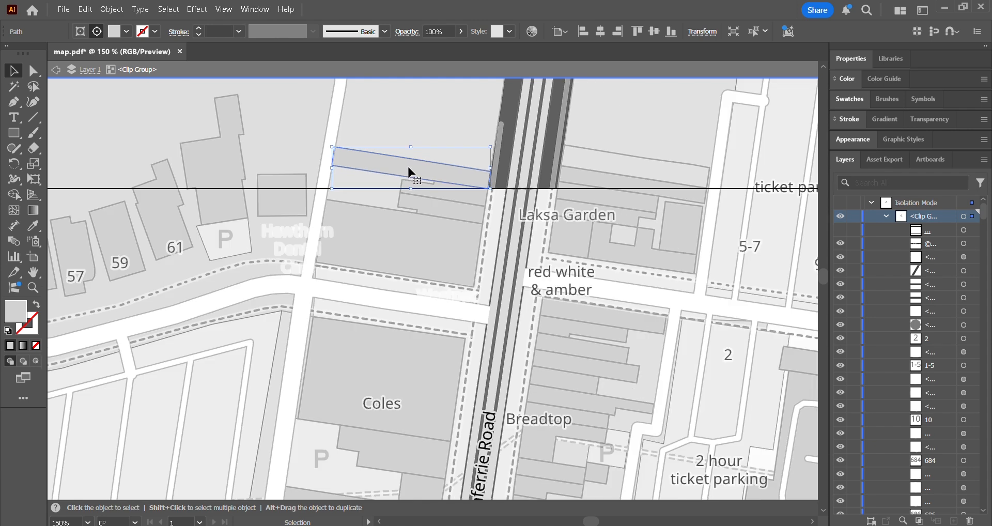
{"action": "scroll", "coordinate": [457, 178], "scroll_direction": "up", "scroll_amount": 1}
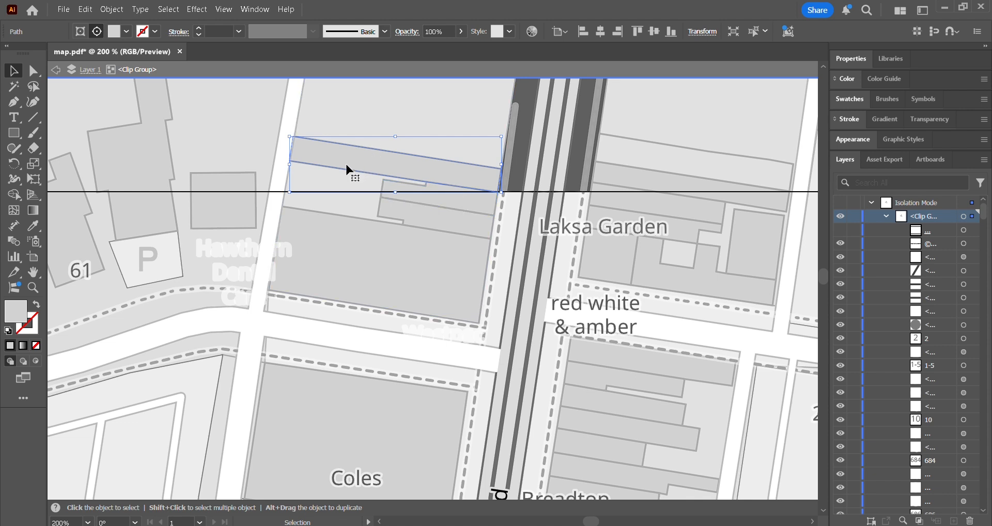
{"action": "left_click", "coordinate": [764, 31]}
{"action": "left_click", "coordinate": [779, 50]}
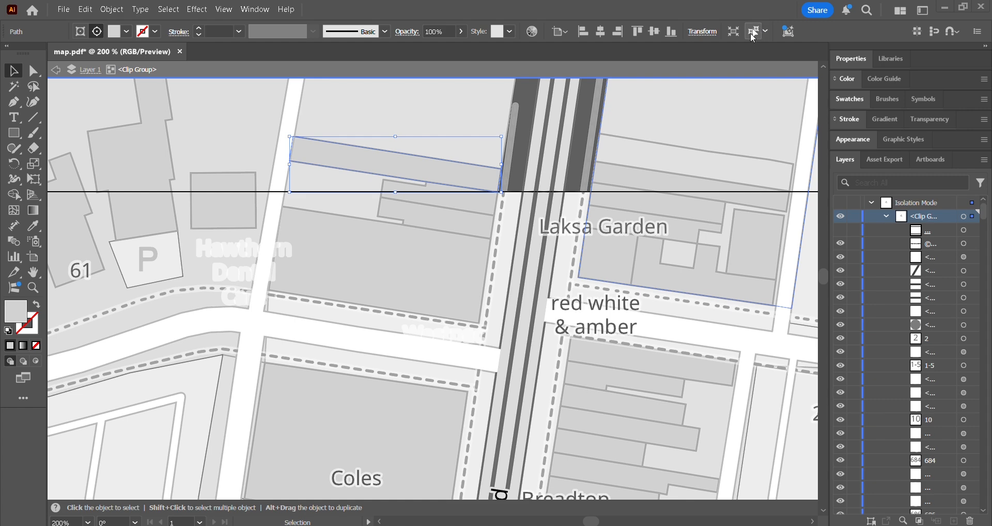
{"action": "left_click", "coordinate": [753, 32]}
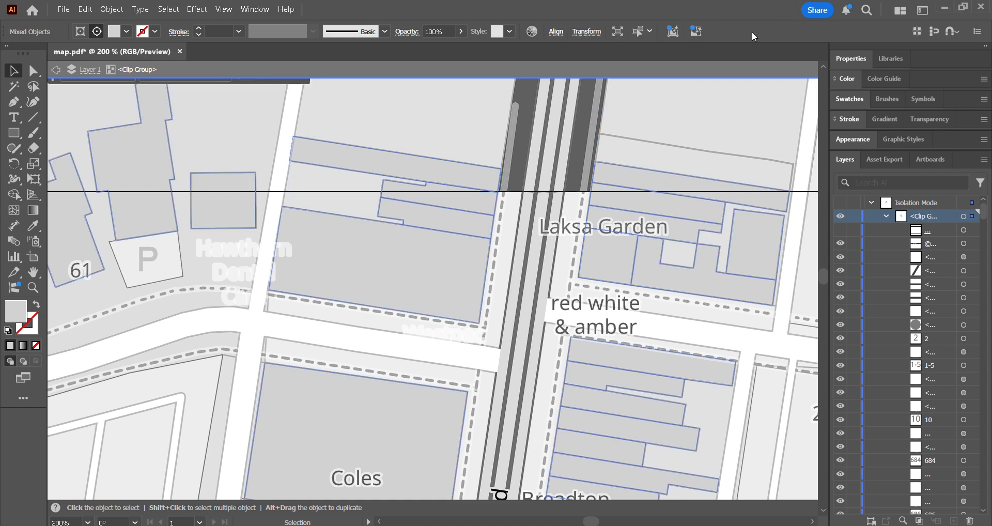
Fill all the selected buildings with black, then deselect them and leave isolation mode
{"action": "scroll", "coordinate": [335, 145], "scroll_direction": "down", "scroll_amount": 6}
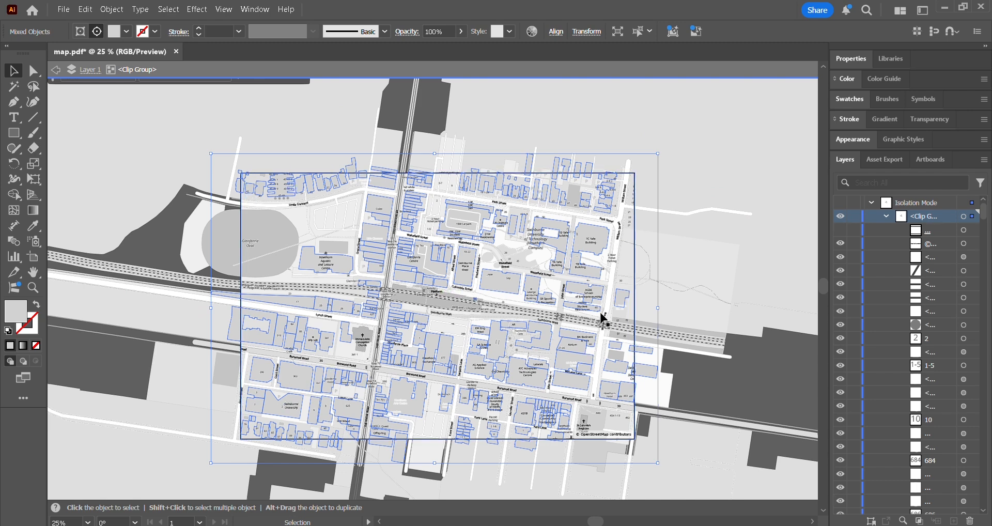
{"action": "scroll", "coordinate": [409, 250], "scroll_direction": "up", "scroll_amount": 2}
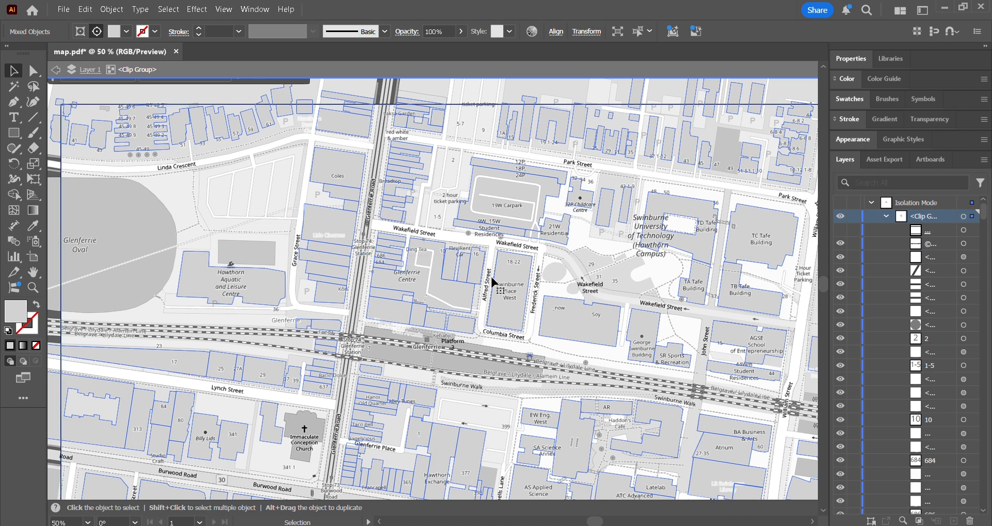
{"action": "left_click", "coordinate": [837, 60]}
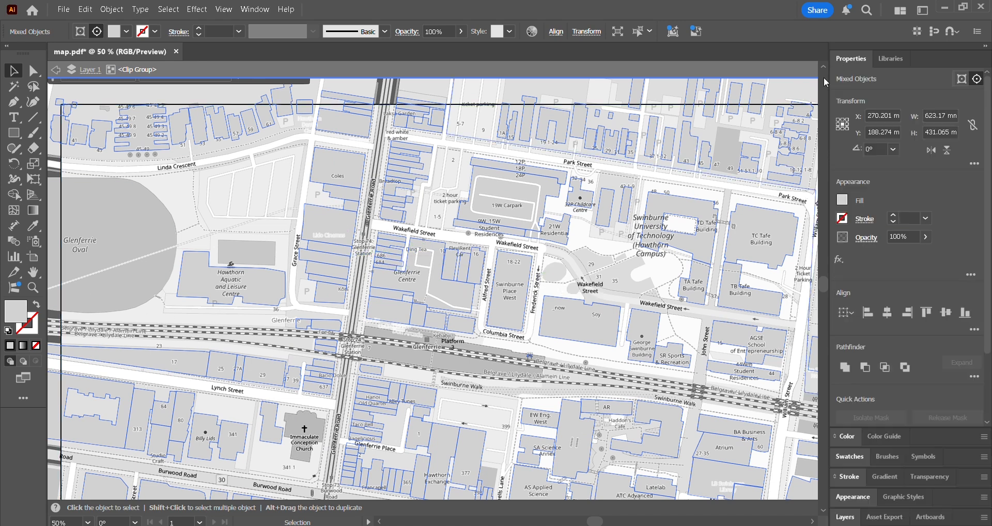
{"action": "left_click", "coordinate": [842, 200]}
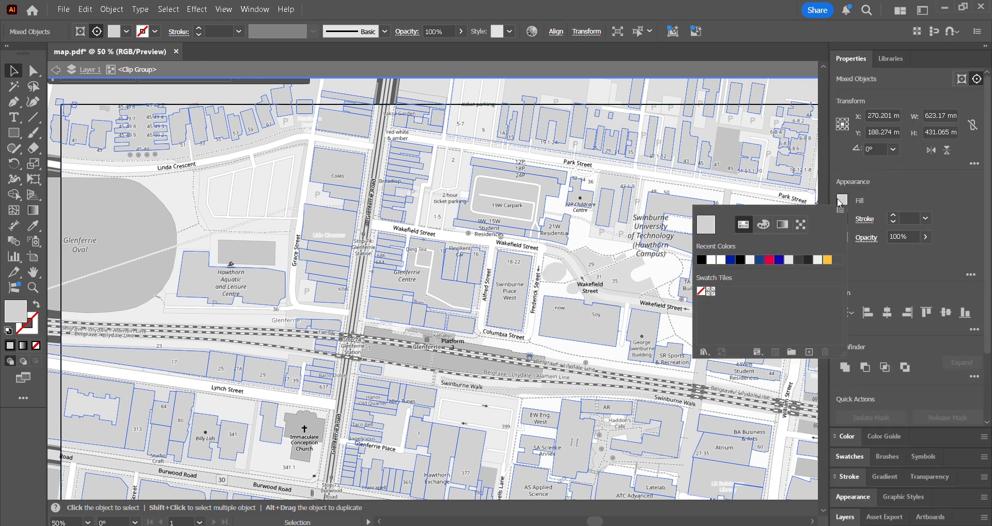
{"action": "left_click", "coordinate": [701, 260]}
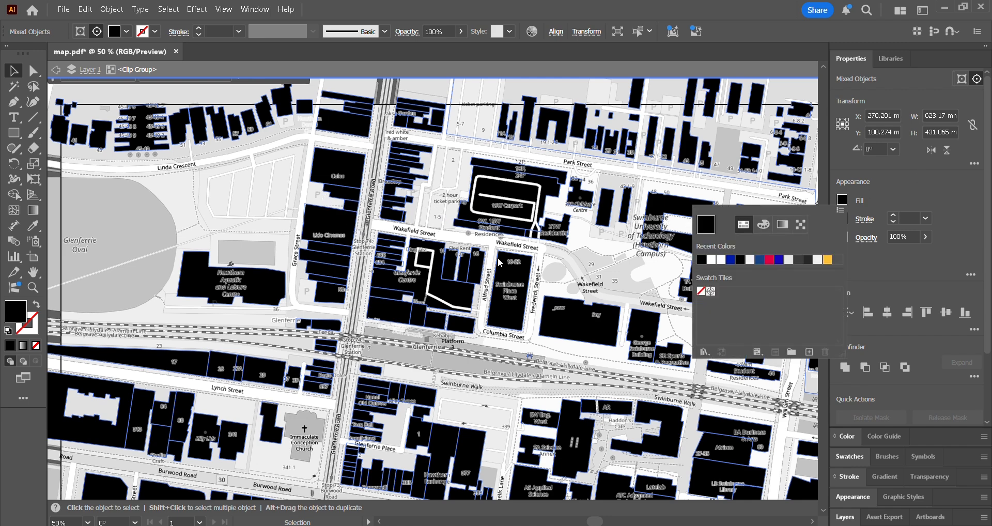
{"action": "left_click", "coordinate": [594, 259]}
{"action": "scroll", "coordinate": [468, 241], "scroll_direction": "down", "scroll_amount": 2}
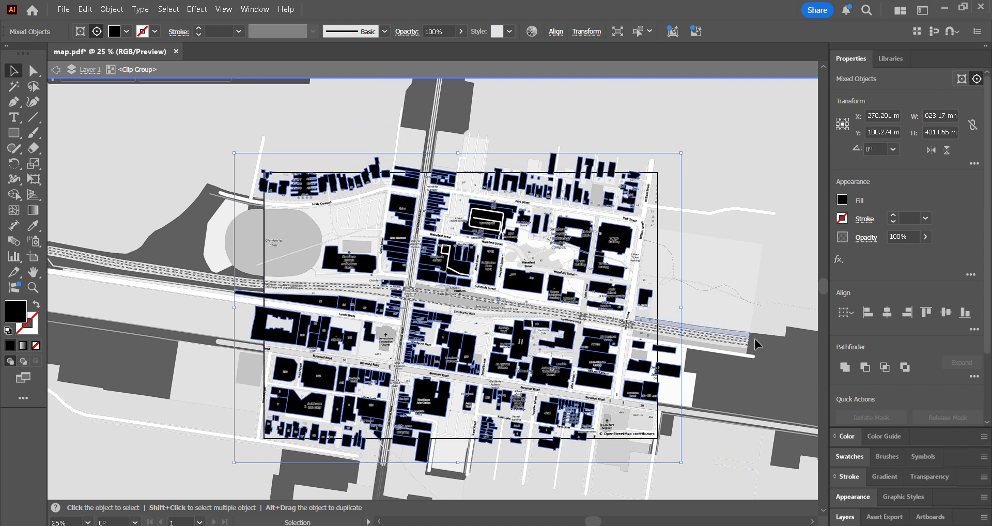
{"action": "left_click", "coordinate": [779, 373]}
{"action": "scroll", "coordinate": [453, 241], "scroll_direction": "up", "scroll_amount": 2}
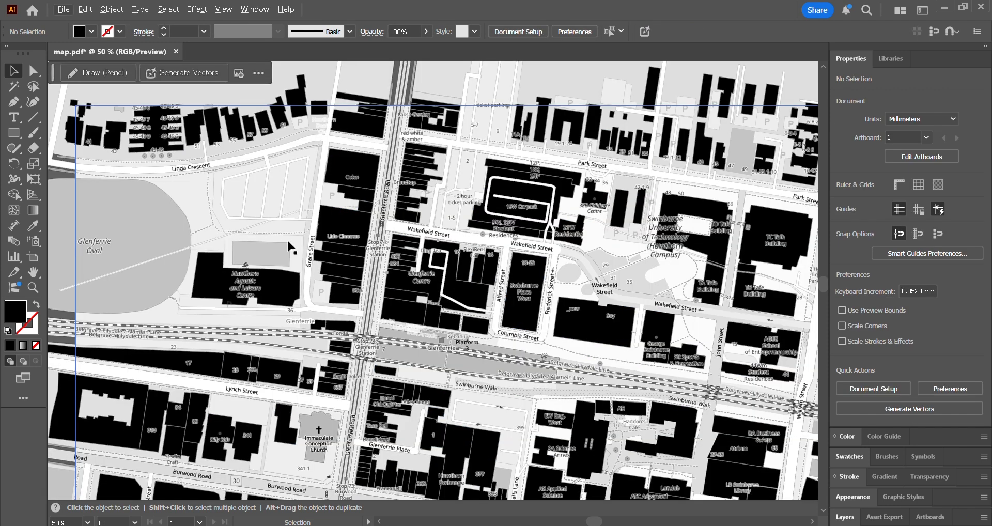
Isolate the large light grey area shape east of William Street, down to its individual path
{"action": "scroll", "coordinate": [286, 246], "scroll_direction": "down", "scroll_amount": 3}
{"action": "scroll", "coordinate": [283, 242], "scroll_direction": "down", "scroll_amount": 1}
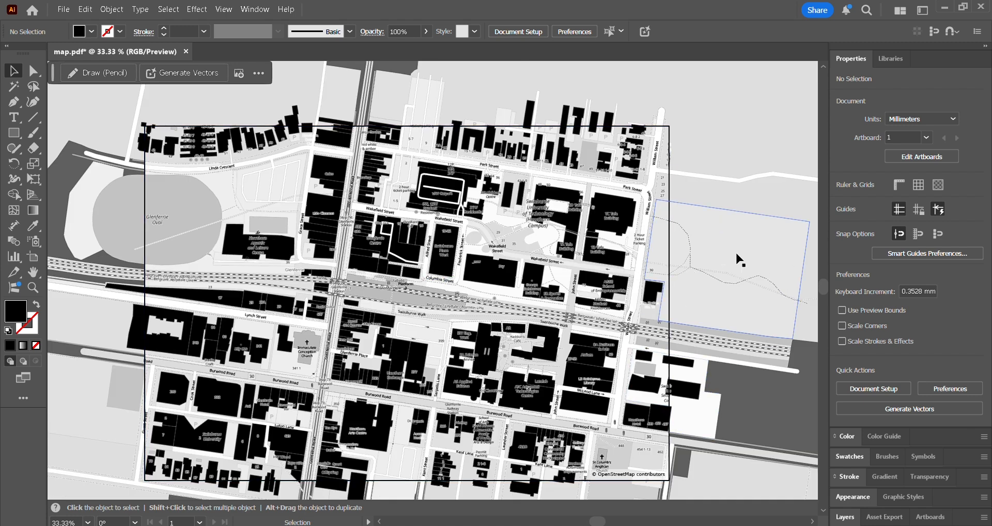
{"action": "key", "text": "alt"}
{"action": "key", "text": "m"}
{"action": "left_click", "coordinate": [722, 234]}
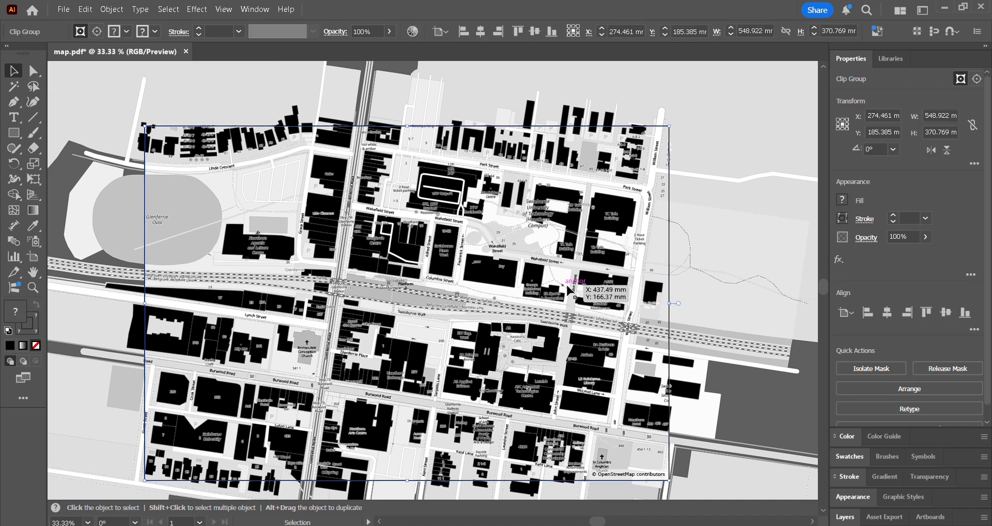
{"action": "double_click", "coordinate": [698, 252]}
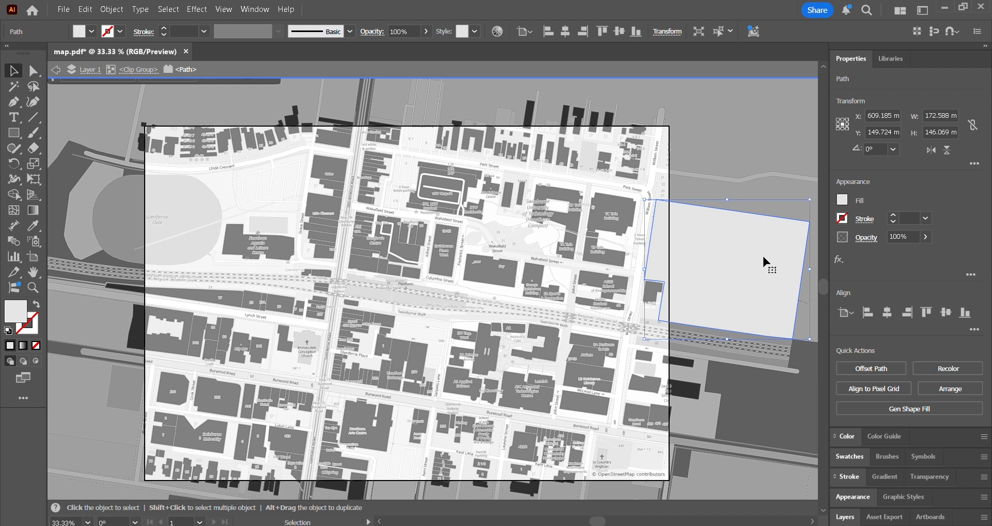
Fill the isolated area with a dark texture pattern from the Basic Graphics_Textures swatch library
{"action": "left_click", "coordinate": [843, 200]}
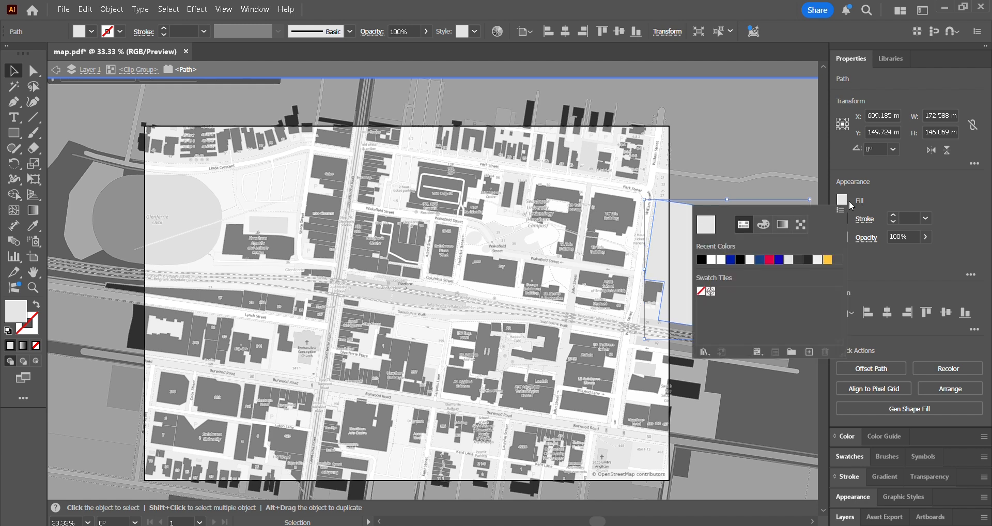
{"action": "left_click", "coordinate": [704, 353]}
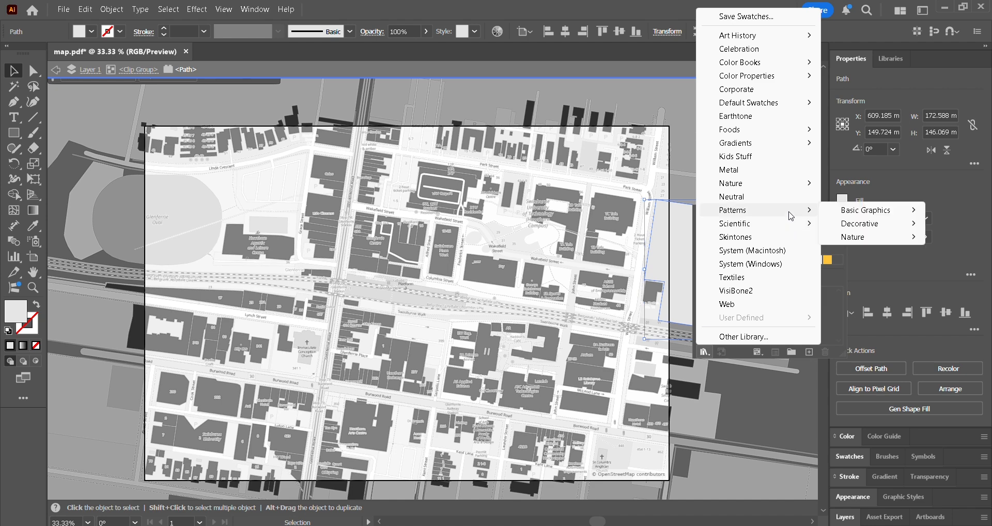
{"action": "mouse_move", "coordinate": [744, 213]}
{"action": "mouse_move", "coordinate": [858, 216]}
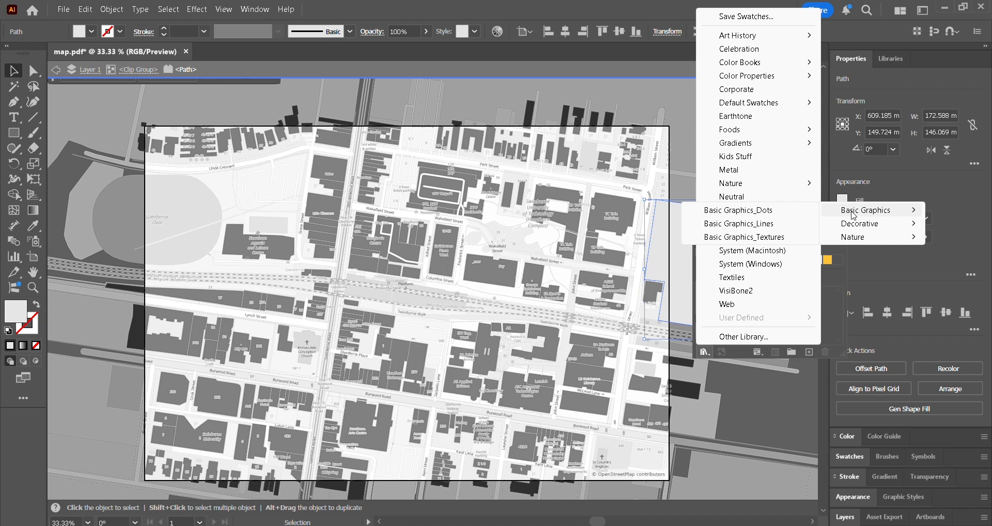
{"action": "left_click", "coordinate": [769, 237]}
{"action": "left_click", "coordinate": [523, 241]}
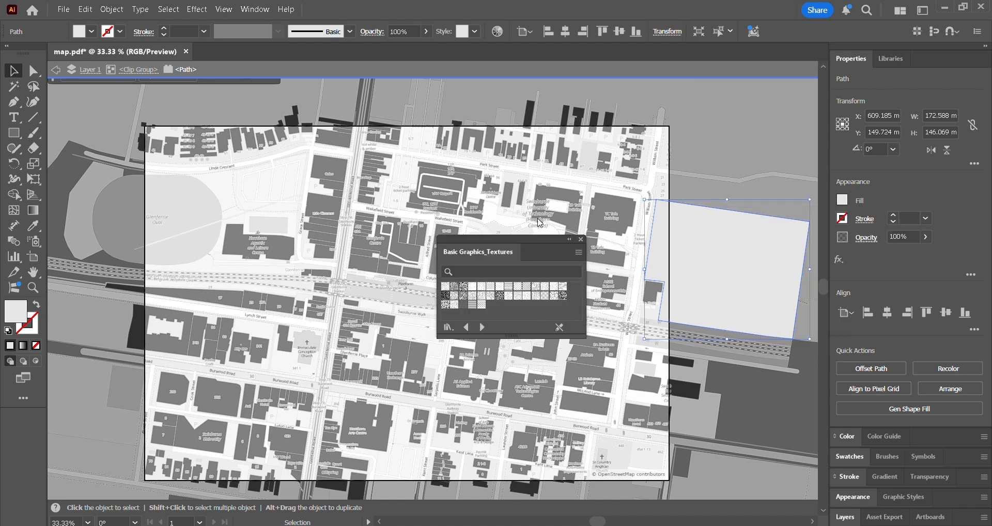
{"action": "left_click", "coordinate": [500, 299]}
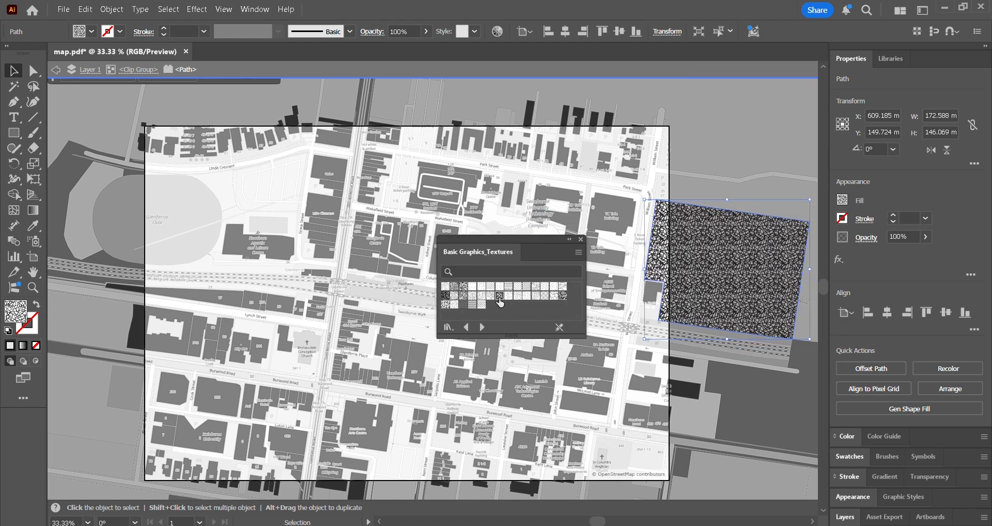
Try other Basic Graphics_Textures swatches on the area east of William Street, keep a light, finely speckled one, and leave isolation mode
{"action": "left_click", "coordinate": [482, 298]}
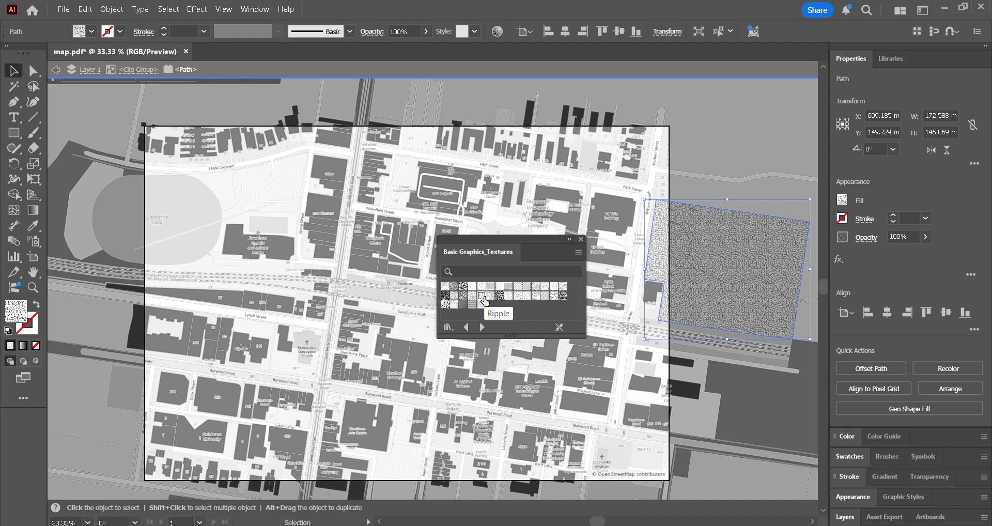
{"action": "left_click", "coordinate": [482, 305]}
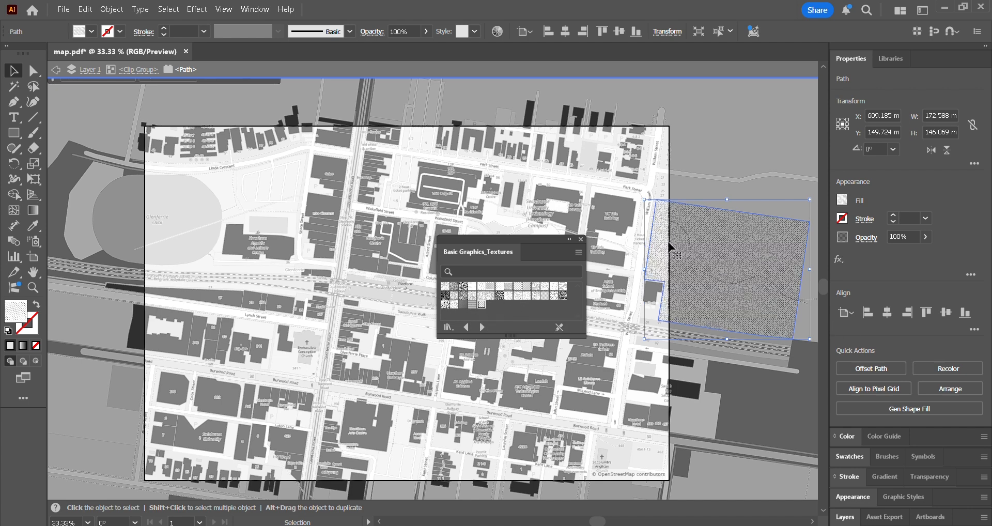
{"action": "left_click", "coordinate": [536, 296]}
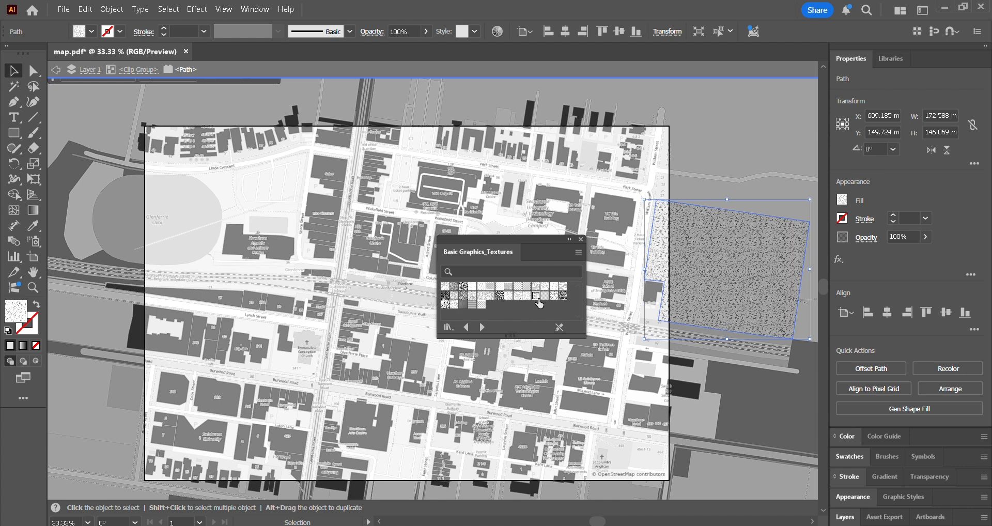
{"action": "left_click", "coordinate": [527, 296]}
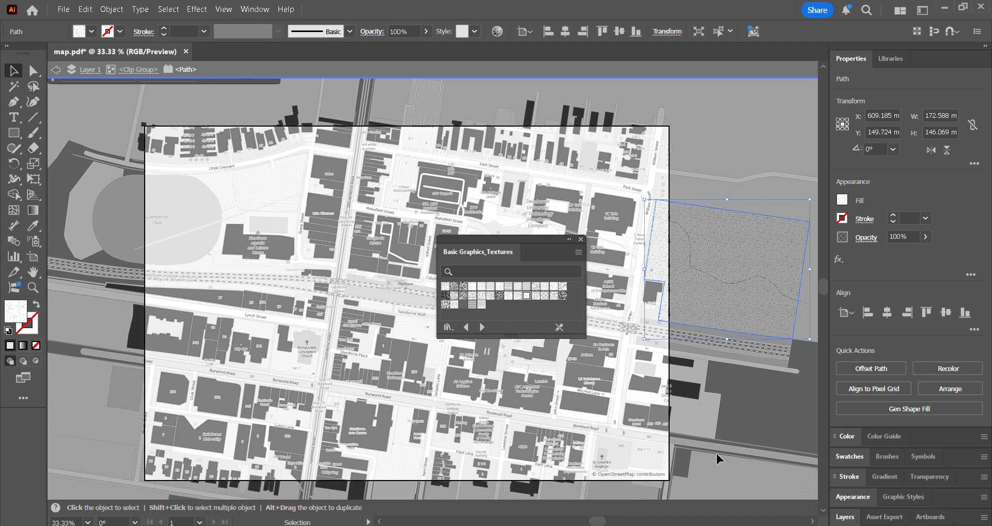
{"action": "double_click", "coordinate": [734, 387]}
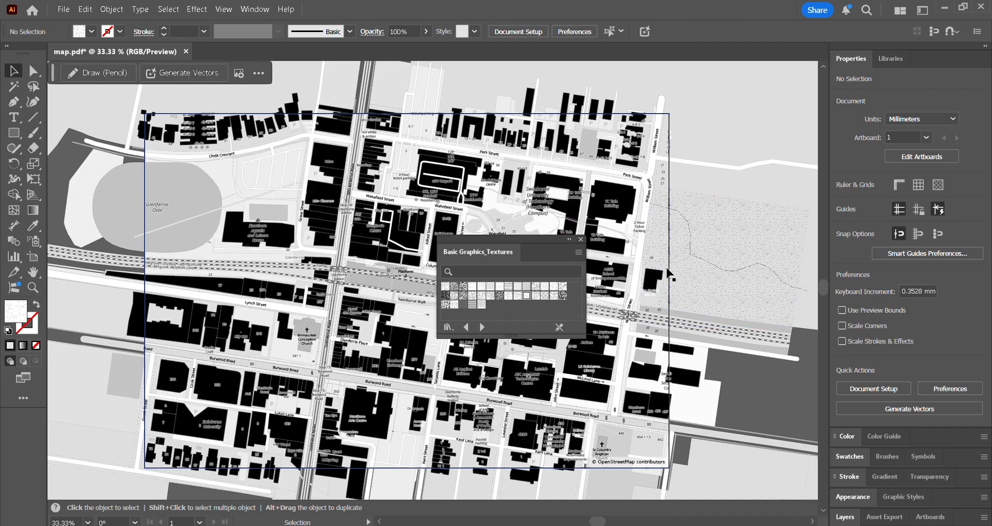
Isolate the map's clip group, close the texture swatch library and select the grey filled shape of Glenferrie Oval
{"action": "scroll", "coordinate": [693, 225], "scroll_direction": "down", "scroll_amount": 1}
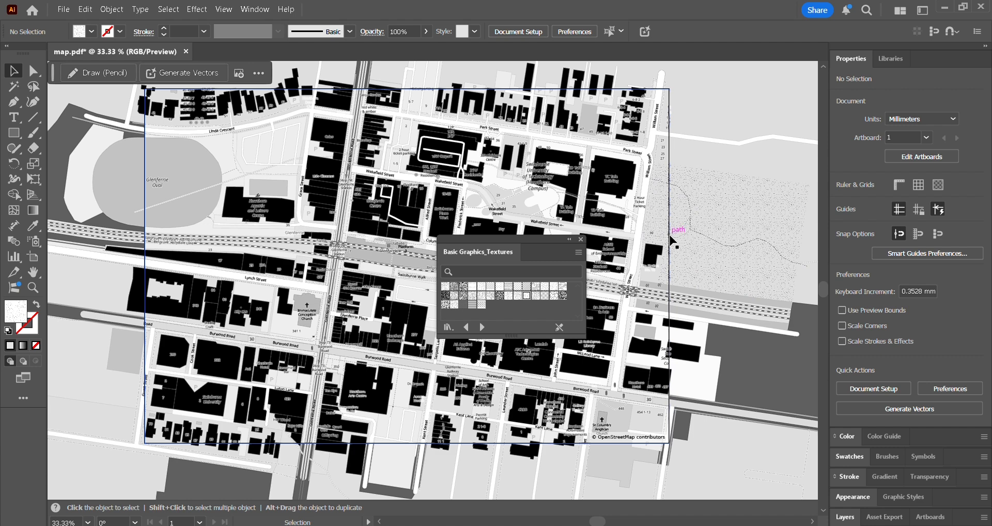
{"action": "left_click", "coordinate": [670, 228]}
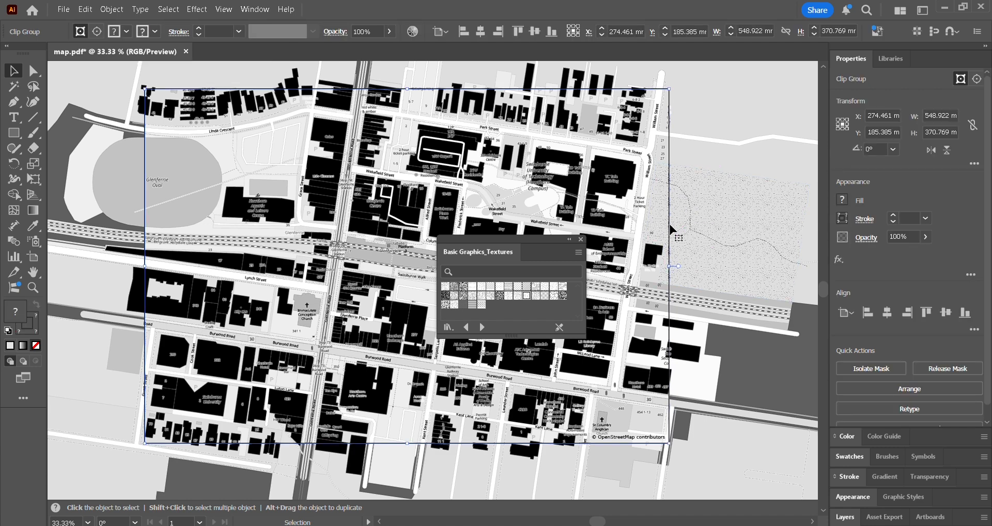
{"action": "double_click", "coordinate": [708, 302]}
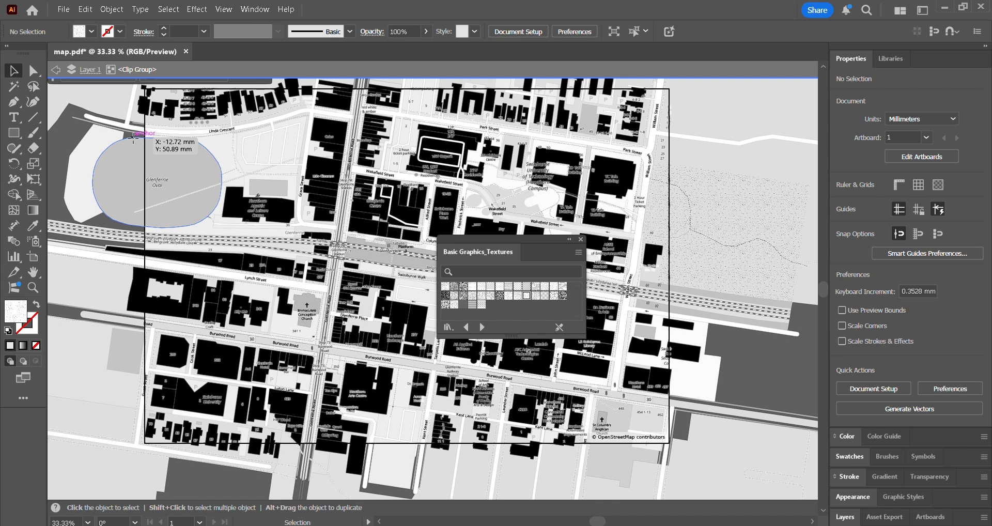
{"action": "left_click", "coordinate": [135, 140]}
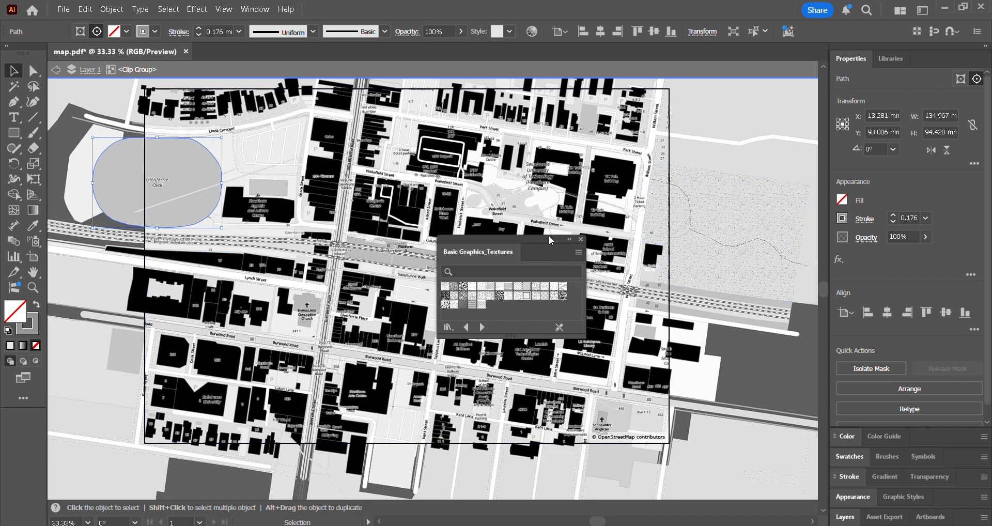
{"action": "left_click", "coordinate": [581, 240]}
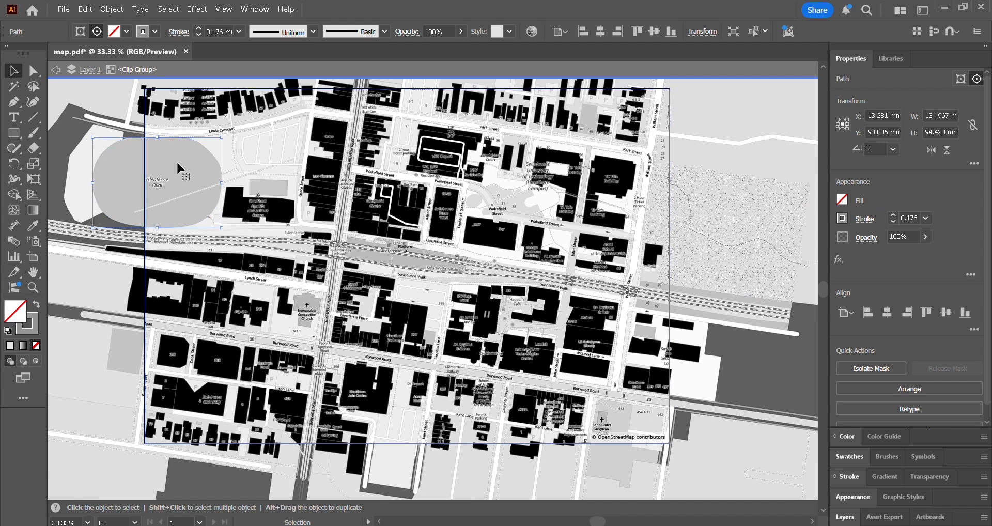
{"action": "left_click", "coordinate": [192, 179]}
{"action": "left_click", "coordinate": [125, 149]}
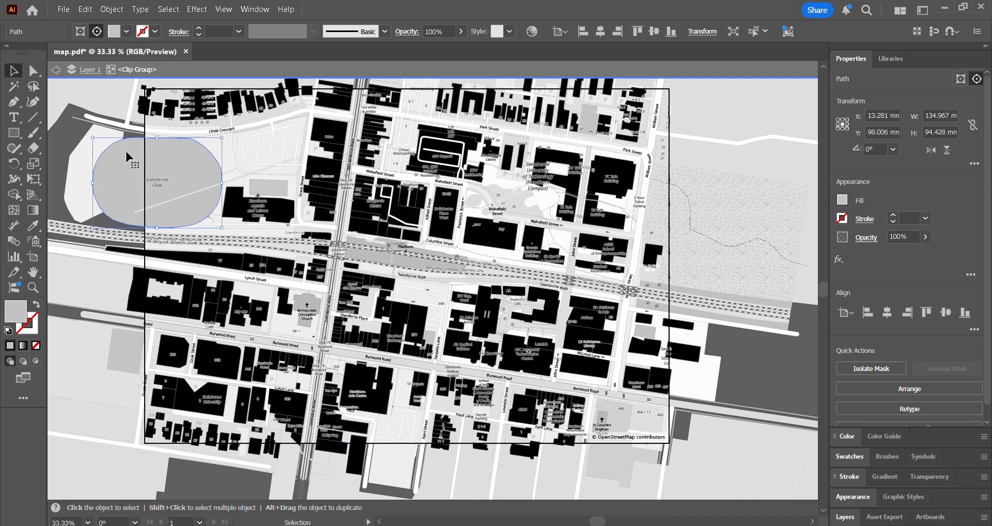
Copy the speckled texture from the area east of William Street onto Glenferrie Oval with the Eyedropper, then leave isolation mode
{"action": "key", "text": "i"}
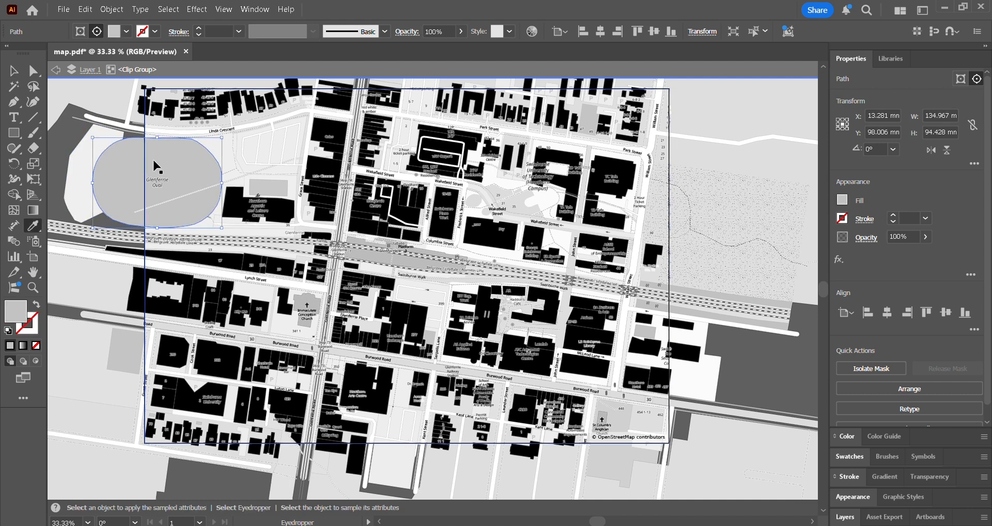
{"action": "left_click", "coordinate": [737, 200]}
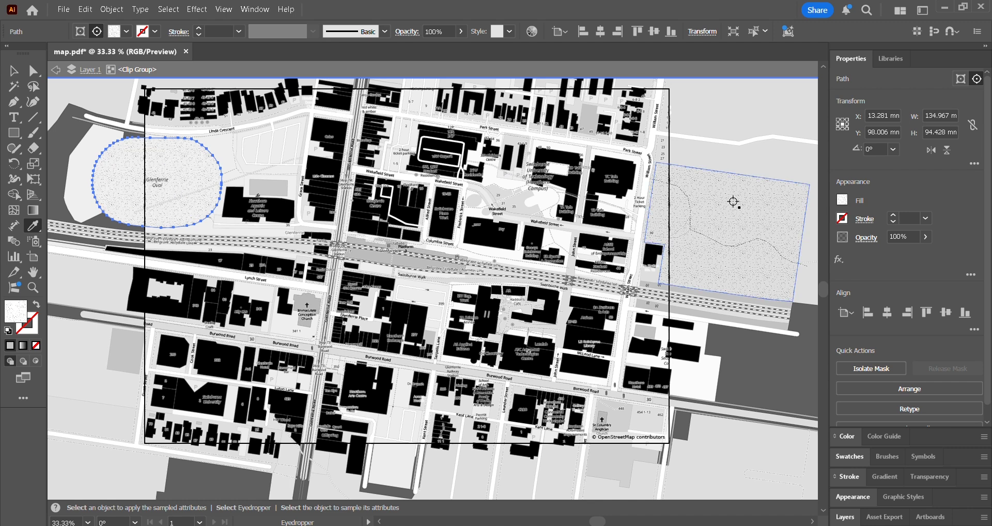
{"action": "left_click", "coordinate": [15, 72]}
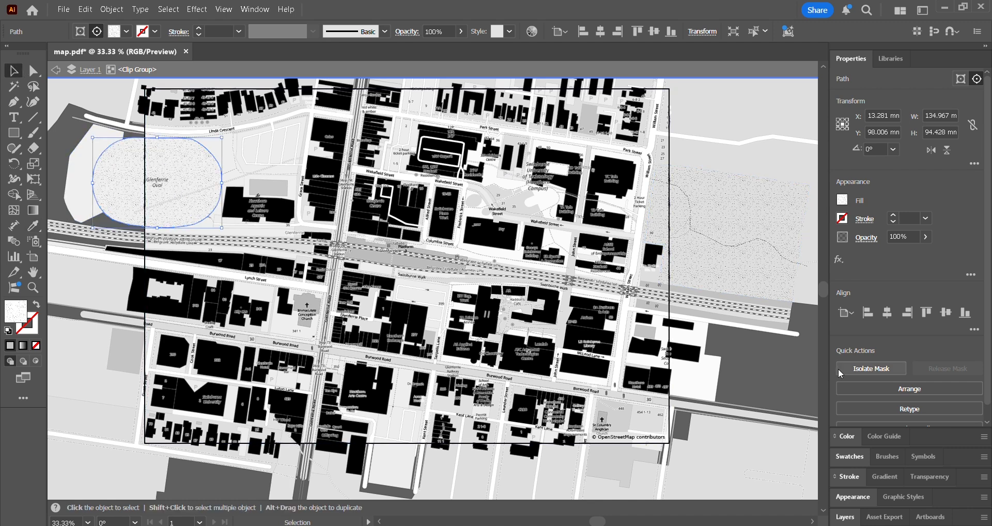
{"action": "double_click", "coordinate": [772, 385]}
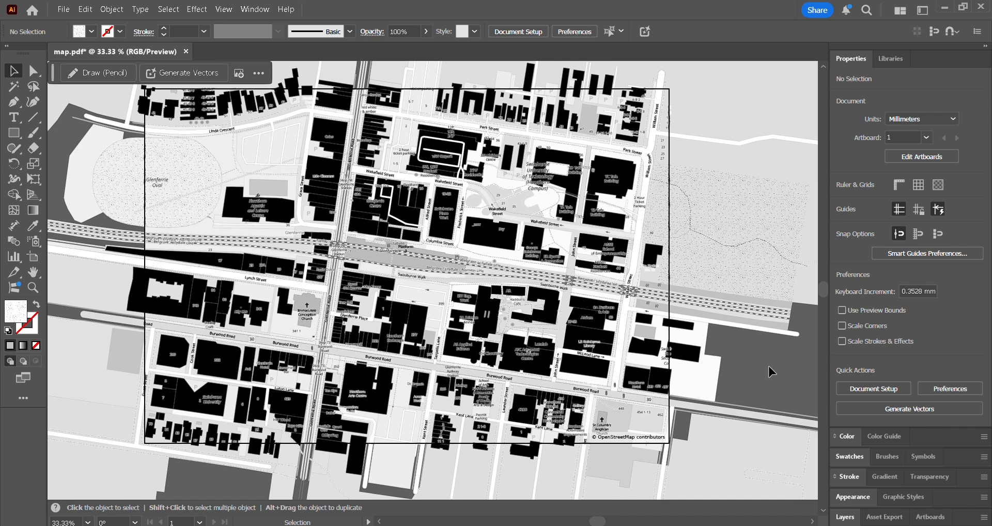
Isolate the clip group and select only the white street line running just south of the railway, east of William Street
{"action": "scroll", "coordinate": [782, 348], "scroll_direction": "up", "scroll_amount": 1}
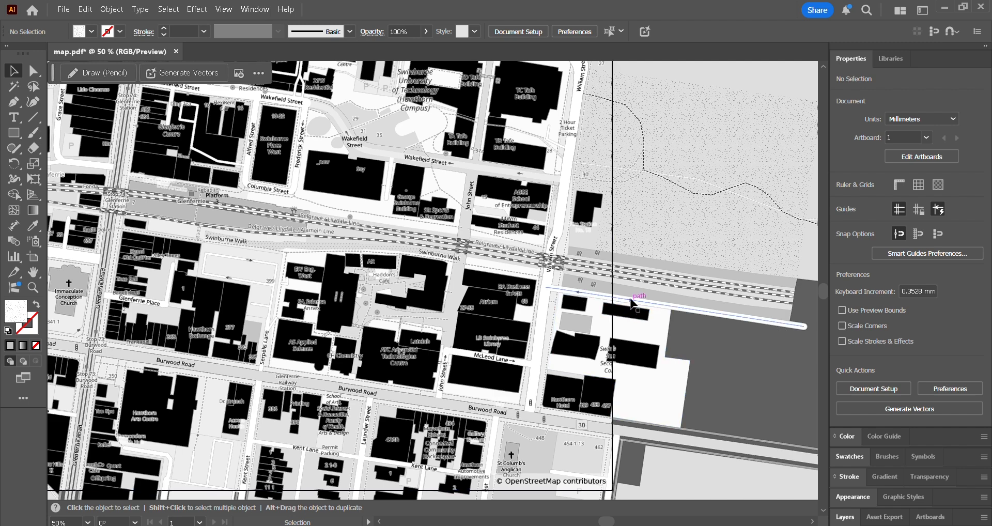
{"action": "scroll", "coordinate": [631, 304], "scroll_direction": "up", "scroll_amount": 1}
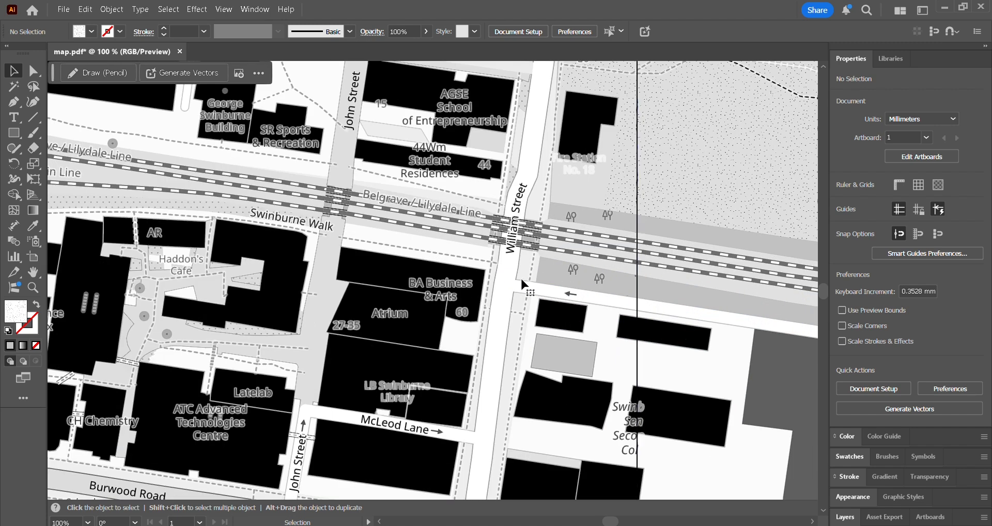
{"action": "double_click", "coordinate": [632, 318]}
{"action": "key", "text": "ctrl+minus"}
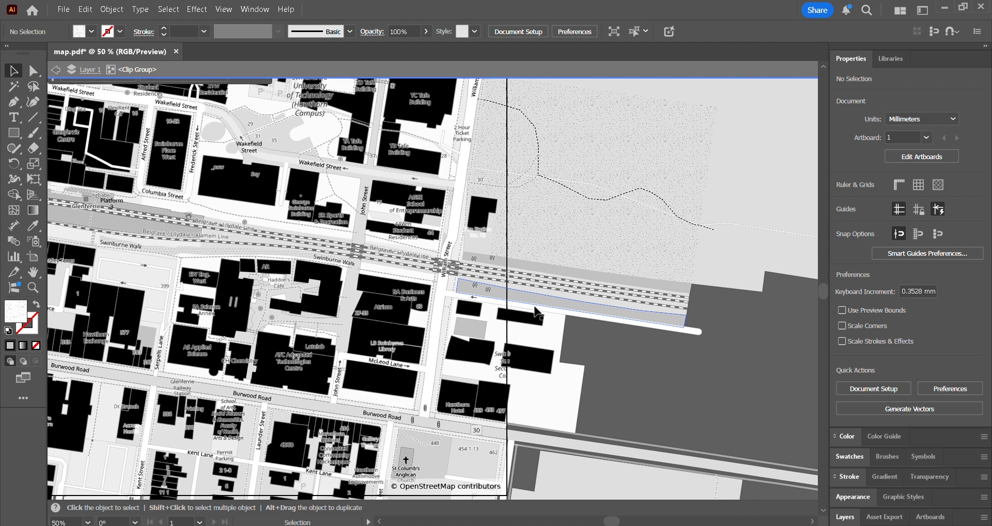
{"action": "left_click", "coordinate": [696, 329]}
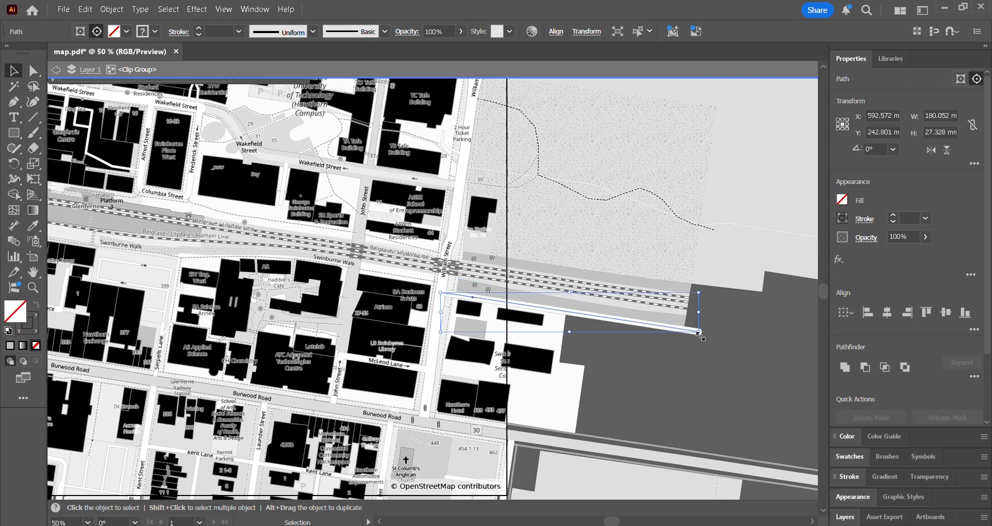
{"action": "left_click", "coordinate": [631, 346]}
{"action": "left_click", "coordinate": [641, 323]}
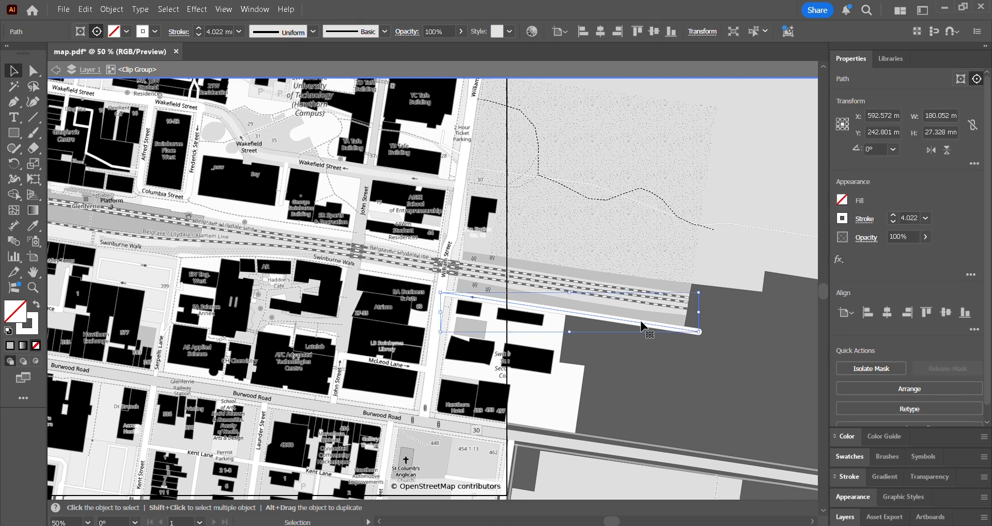
Select all street lines similar to the selected white one and delete them
{"action": "left_click", "coordinate": [749, 33]}
{"action": "scroll", "coordinate": [502, 348], "scroll_direction": "down", "scroll_amount": 1}
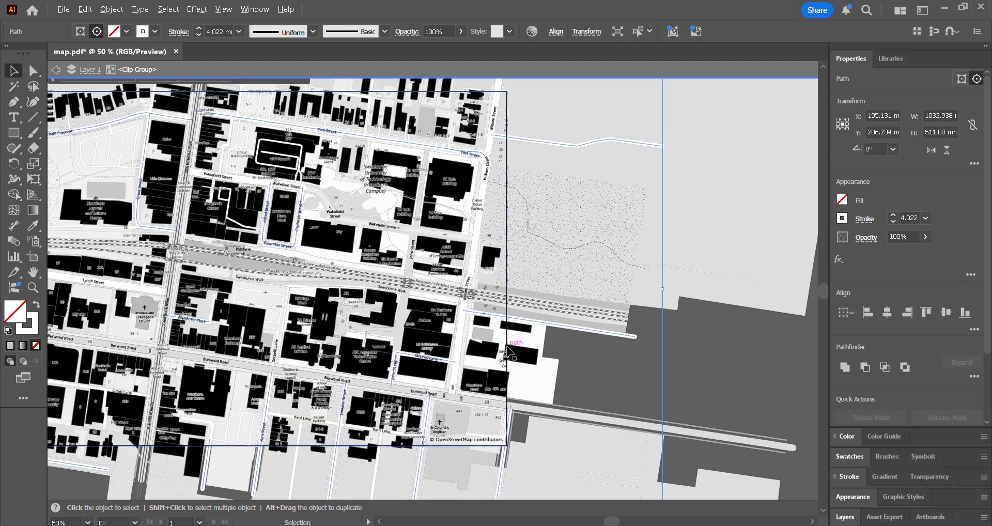
{"action": "scroll", "coordinate": [264, 337], "scroll_direction": "up", "scroll_amount": 1}
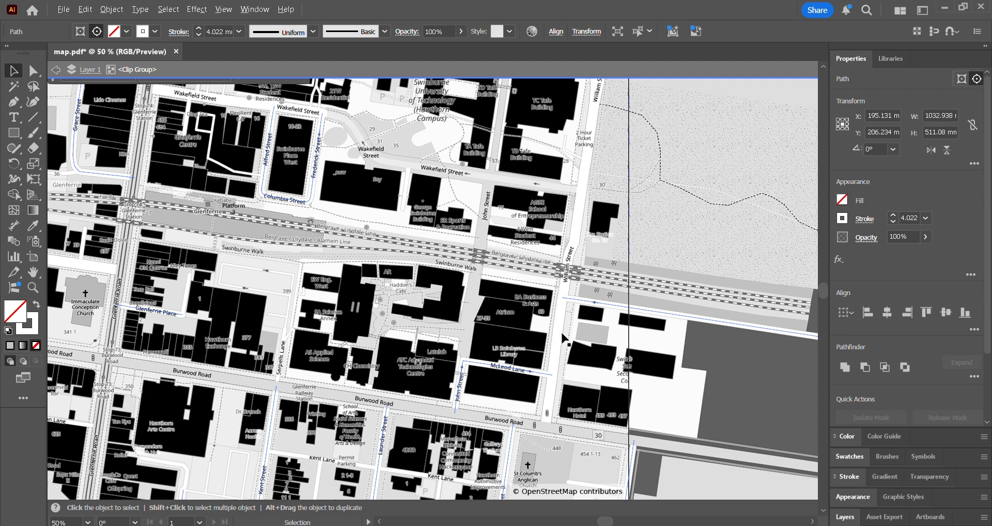
{"action": "scroll", "coordinate": [560, 330], "scroll_direction": "down", "scroll_amount": 1}
{"action": "key", "text": "Delete"}
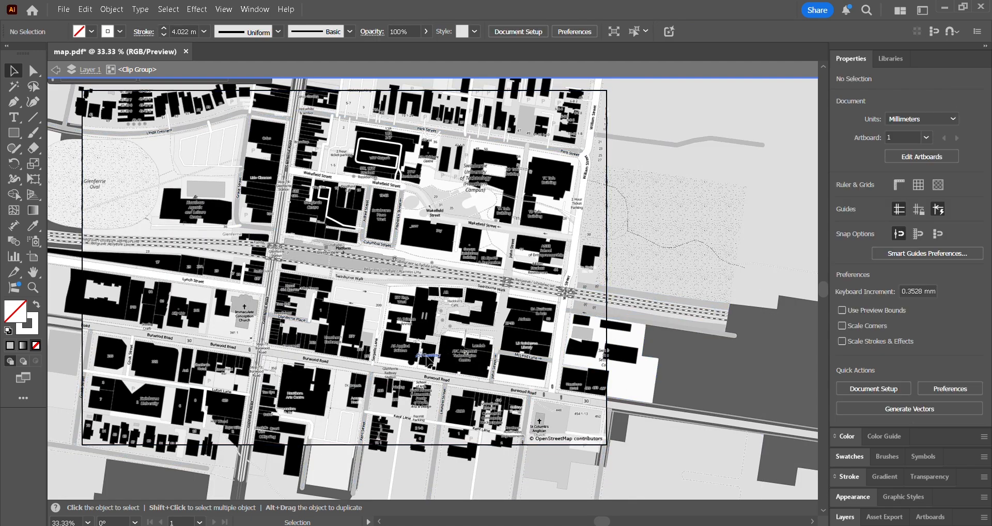
Leave isolation mode and turn on the visibility of the clip group's topmost clipping path to crop the map to the artboard
{"action": "scroll", "coordinate": [664, 342], "scroll_direction": "up", "scroll_amount": 2}
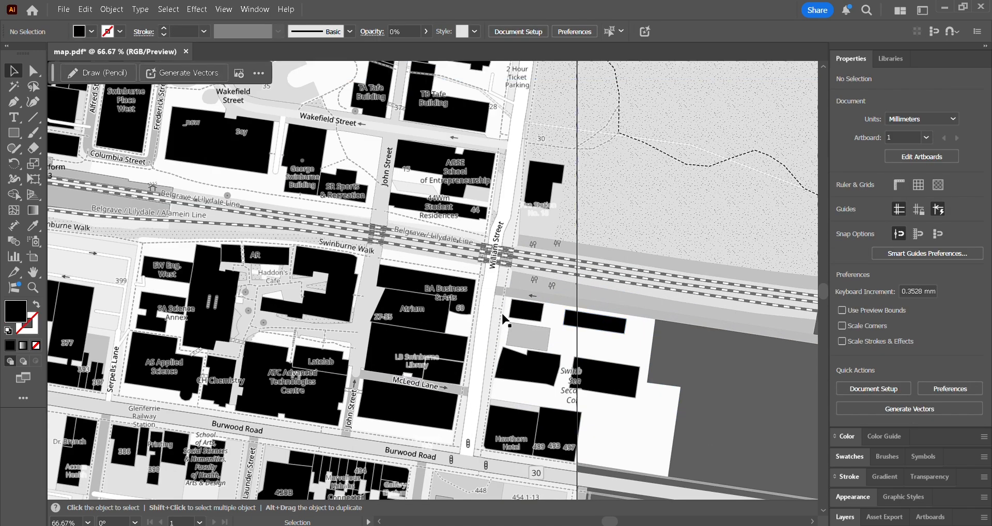
{"action": "scroll", "coordinate": [493, 308], "scroll_direction": "down", "scroll_amount": 1}
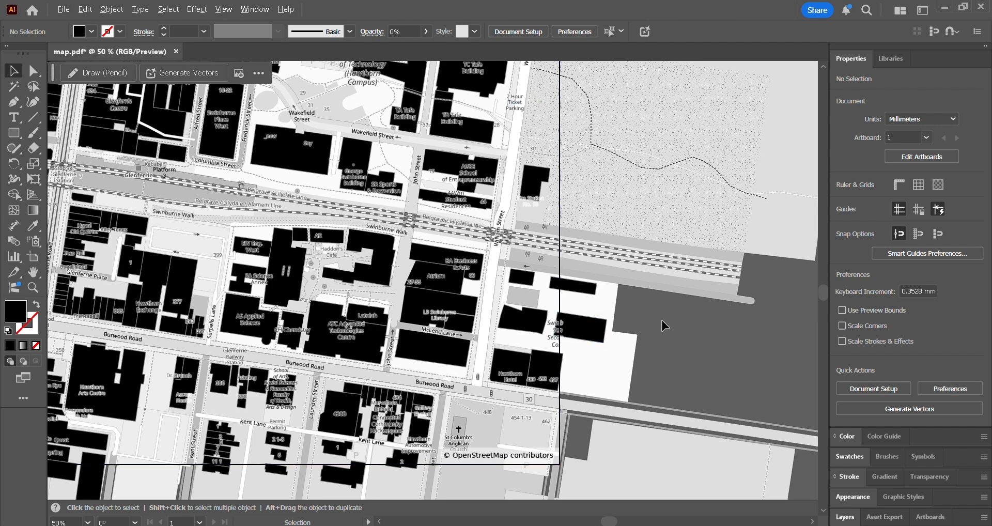
{"action": "scroll", "coordinate": [661, 320], "scroll_direction": "down", "scroll_amount": 2}
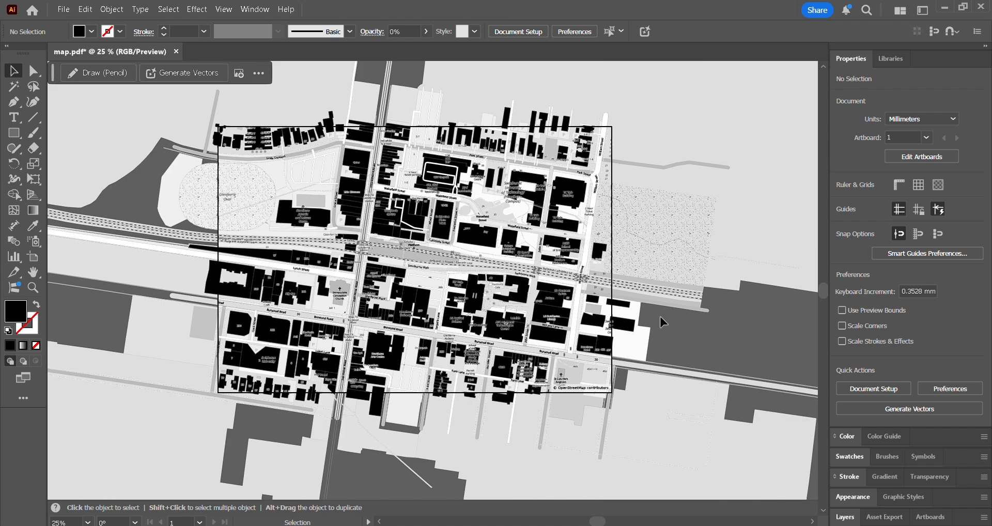
{"action": "left_click", "coordinate": [846, 517]}
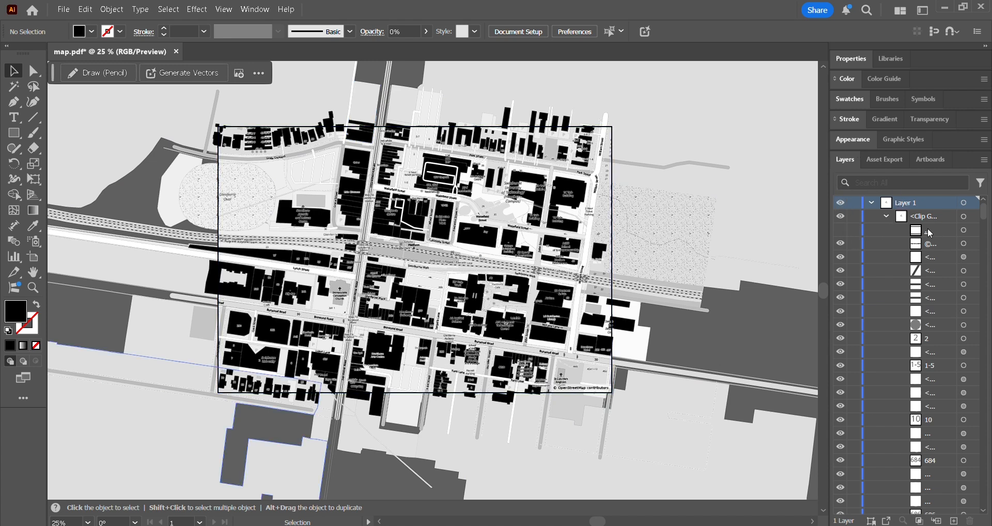
{"action": "left_click", "coordinate": [841, 230]}
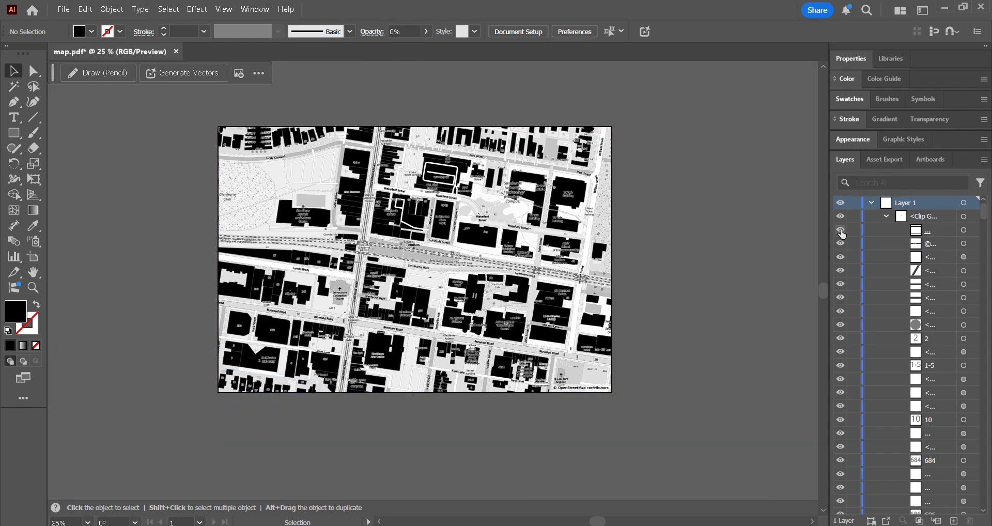
Examine the cropped map, both close up around Glenferrie Centre and as a whole
{"action": "scroll", "coordinate": [399, 282], "scroll_direction": "up", "scroll_amount": 1}
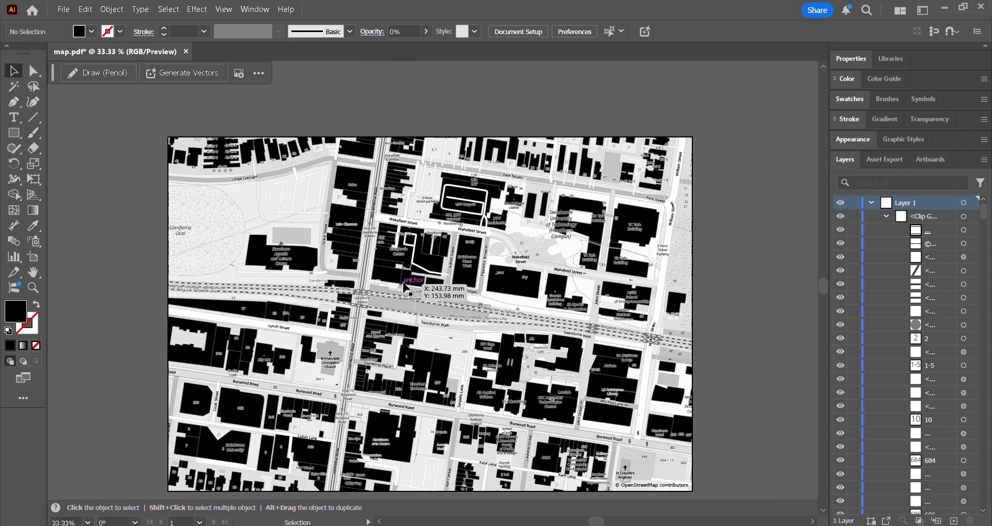
{"action": "scroll", "coordinate": [350, 267], "scroll_direction": "up", "scroll_amount": 4}
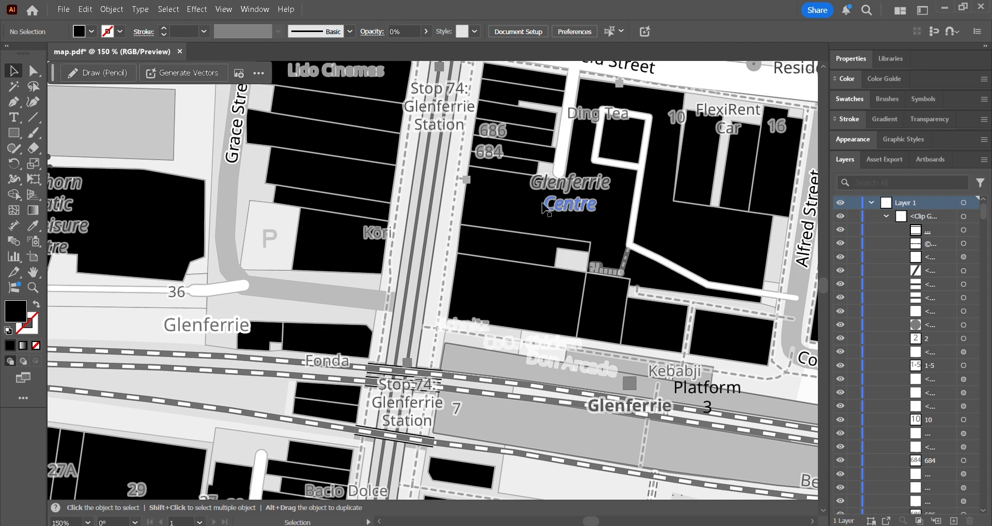
{"action": "scroll", "coordinate": [341, 232], "scroll_direction": "down", "scroll_amount": 4}
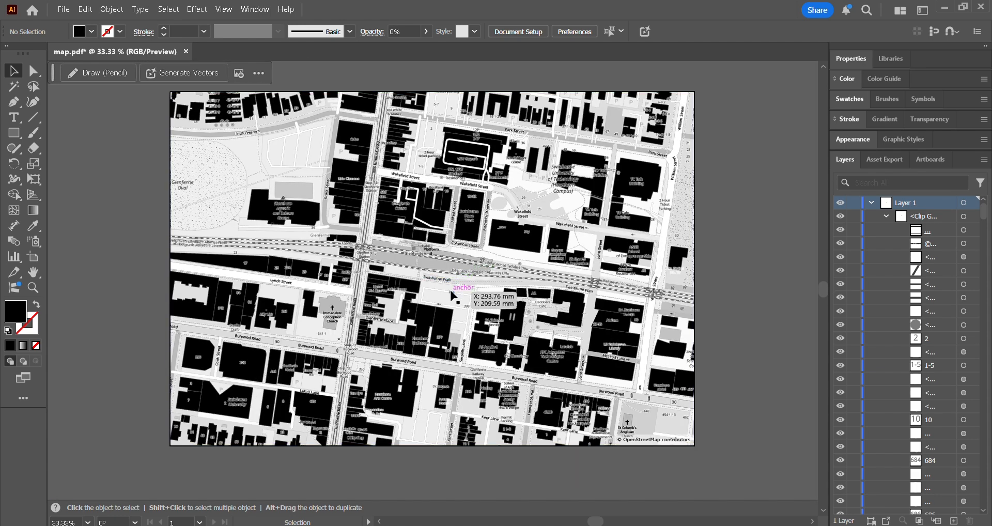
{"action": "scroll", "coordinate": [455, 292], "scroll_direction": "down", "scroll_amount": 1}
{"action": "scroll", "coordinate": [454, 292], "scroll_direction": "up", "scroll_amount": 7}
{"action": "scroll", "coordinate": [455, 292], "scroll_direction": "down", "scroll_amount": 4}
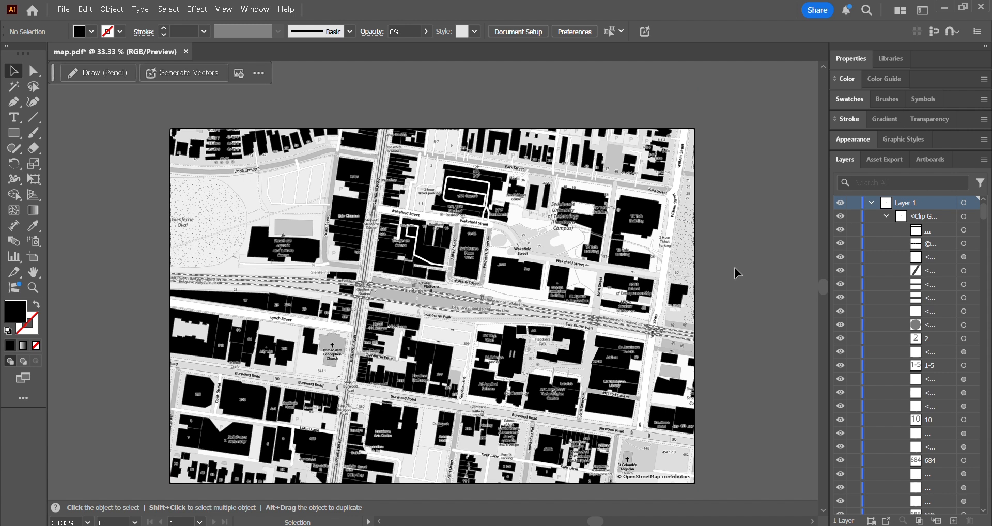